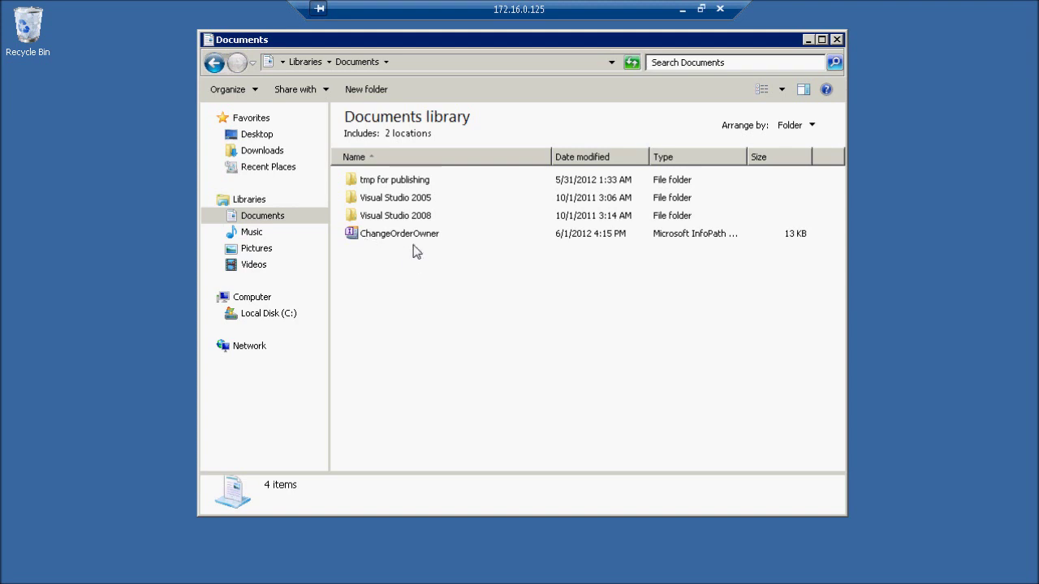
# Step: Close the filler after the permission error and open ChangeOrderOwner in design mode instead
pyautogui.doubleClick(373, 235)
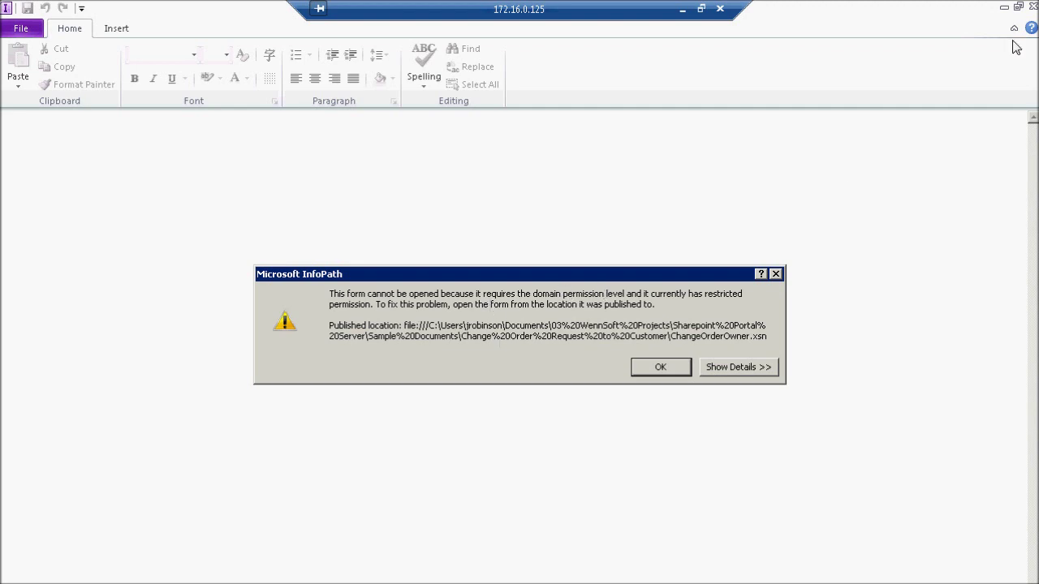
pyautogui.click(662, 370)
pyautogui.click(1030, 7)
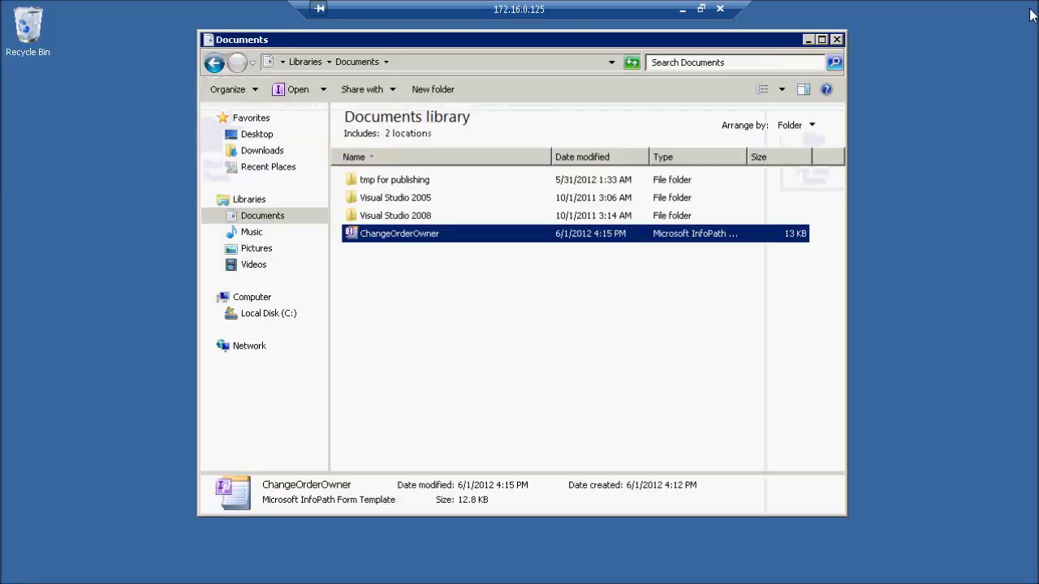
pyautogui.rightClick(403, 245)
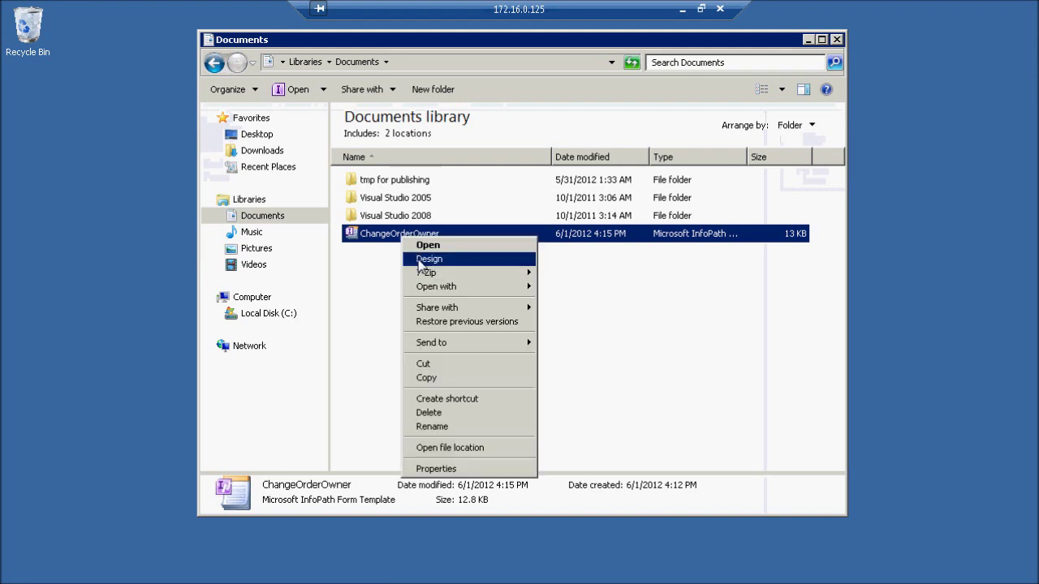
pyautogui.click(420, 259)
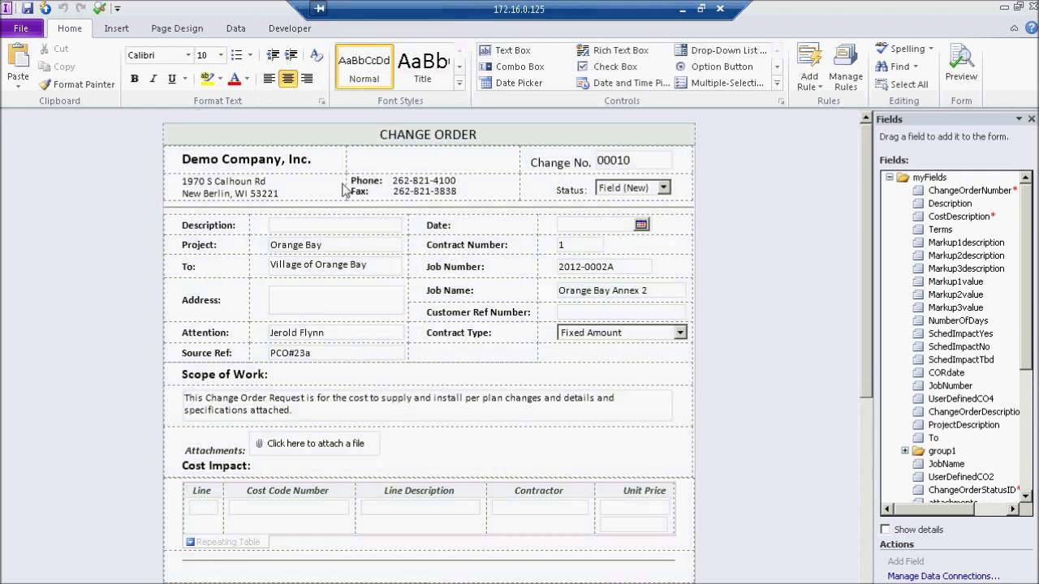
# Step: Start publishing the form to SharePoint Server from File > Publish
pyautogui.click(28, 35)
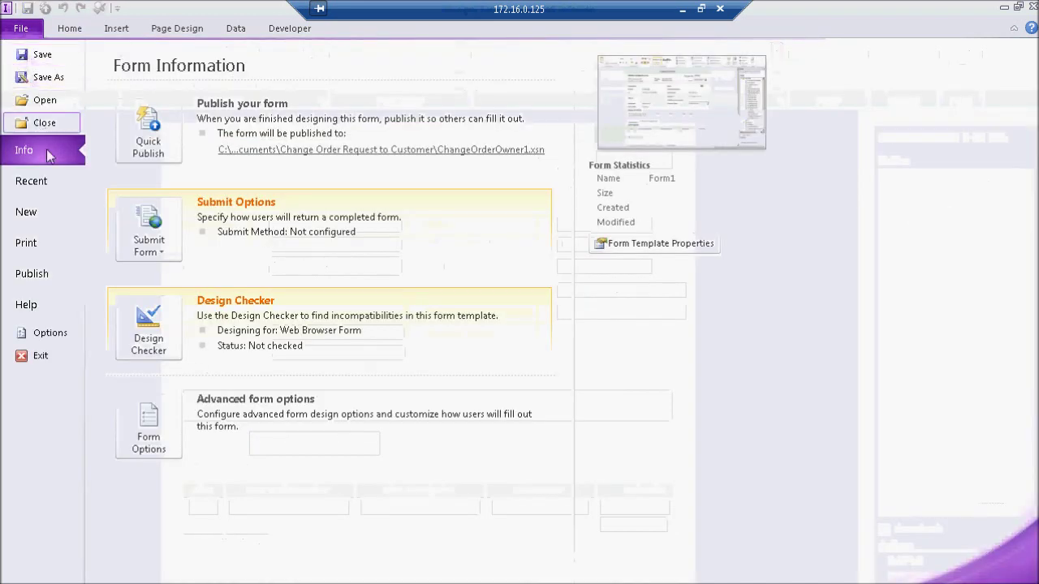
pyautogui.click(36, 273)
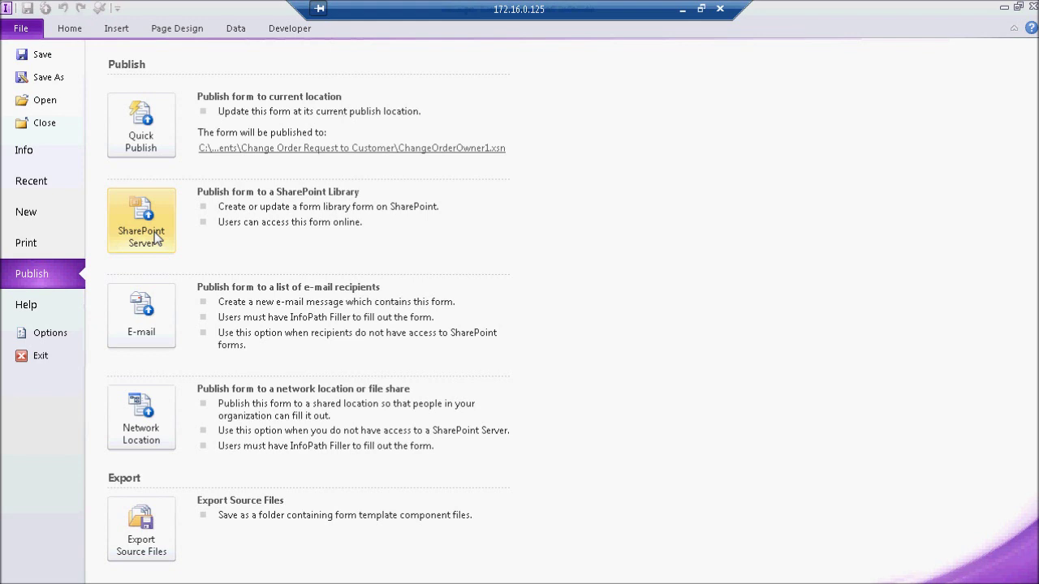
pyautogui.click(155, 237)
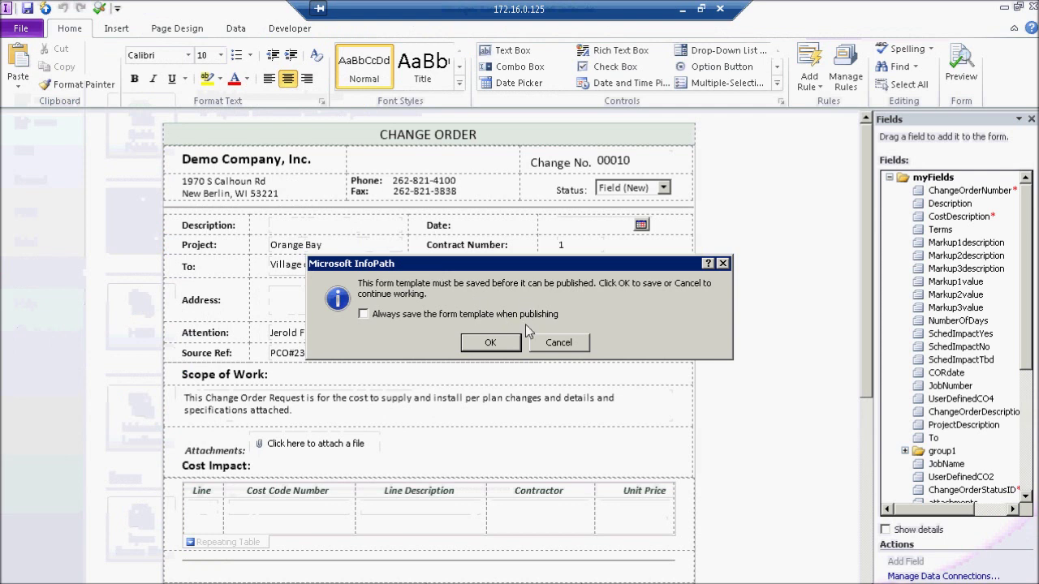
# Step: Save ChangeOrderOwner over the existing template file before publishing
pyautogui.click(506, 343)
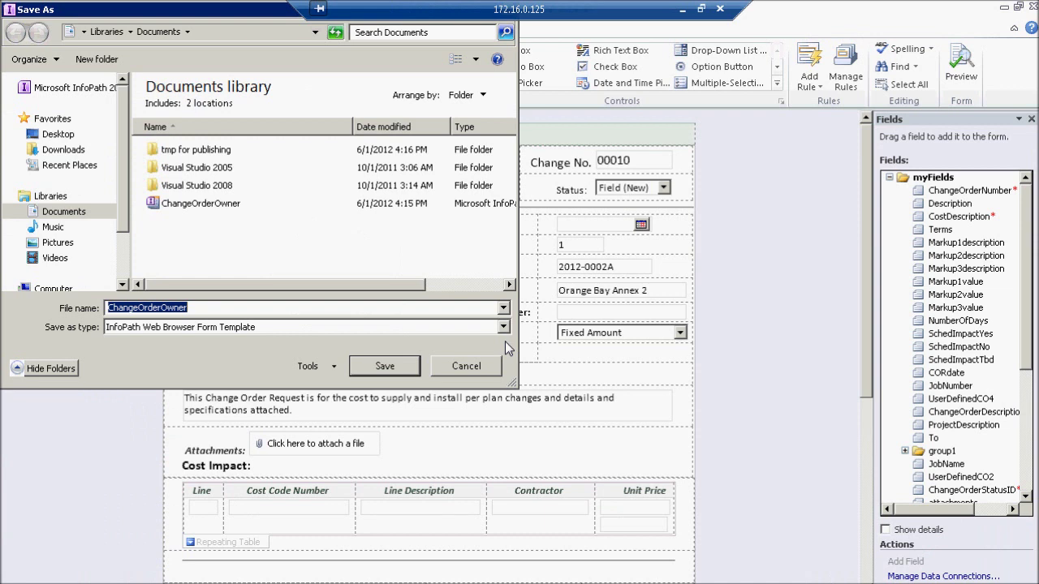
pyautogui.click(387, 366)
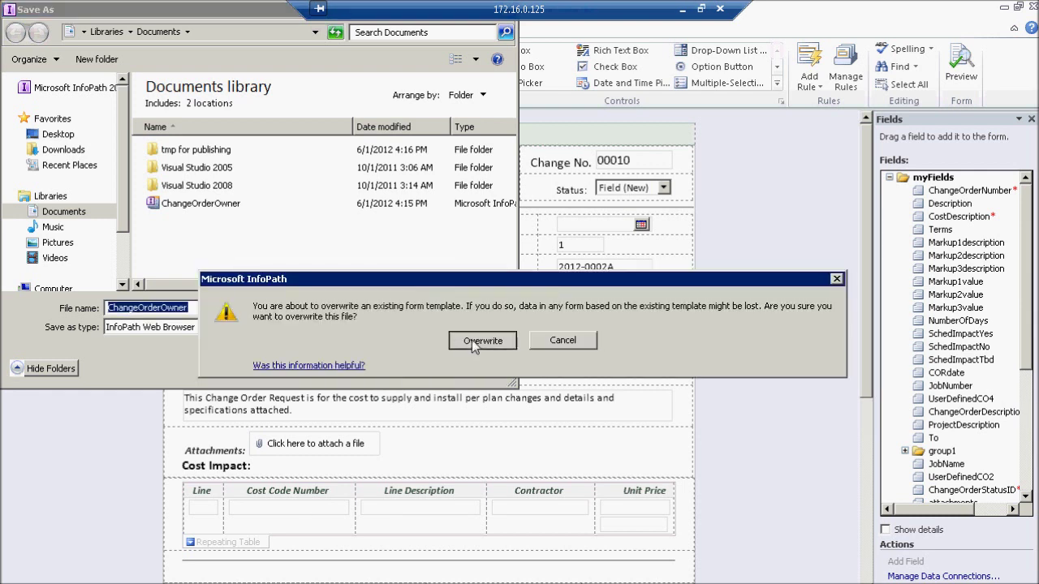
pyautogui.click(471, 339)
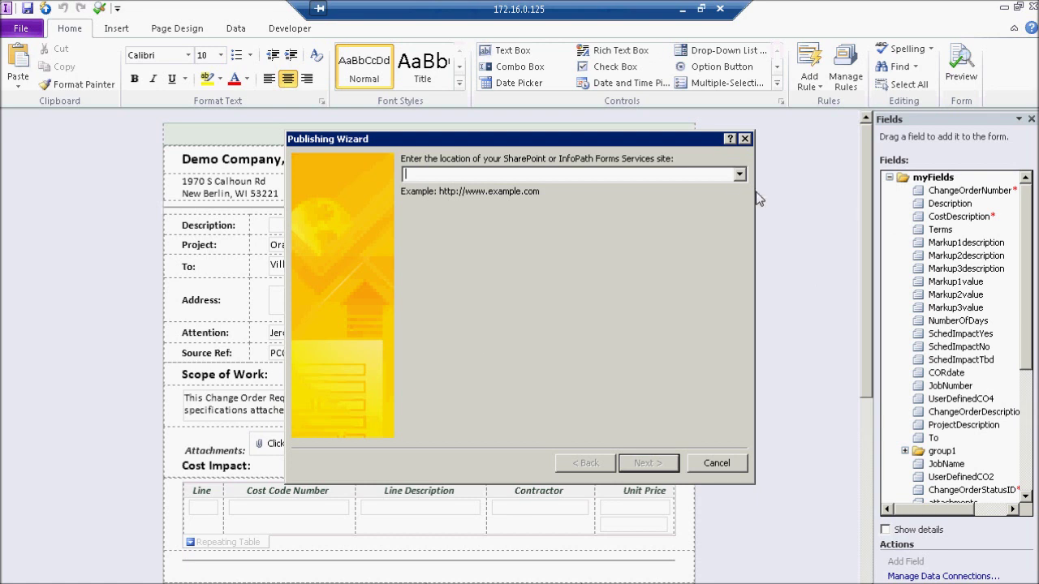
pyautogui.click(739, 174)
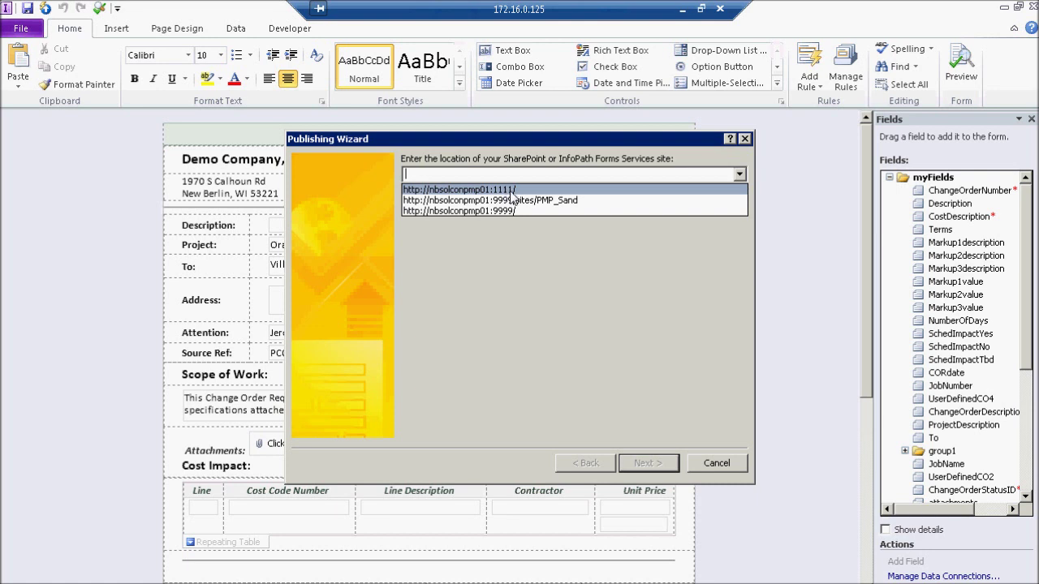
pyautogui.click(508, 191)
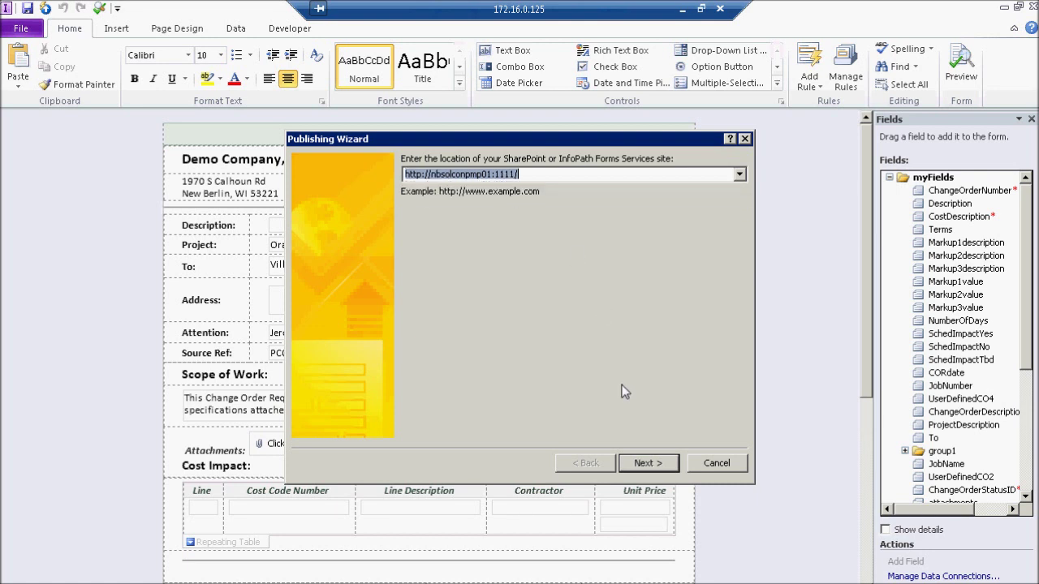
pyautogui.press('super')
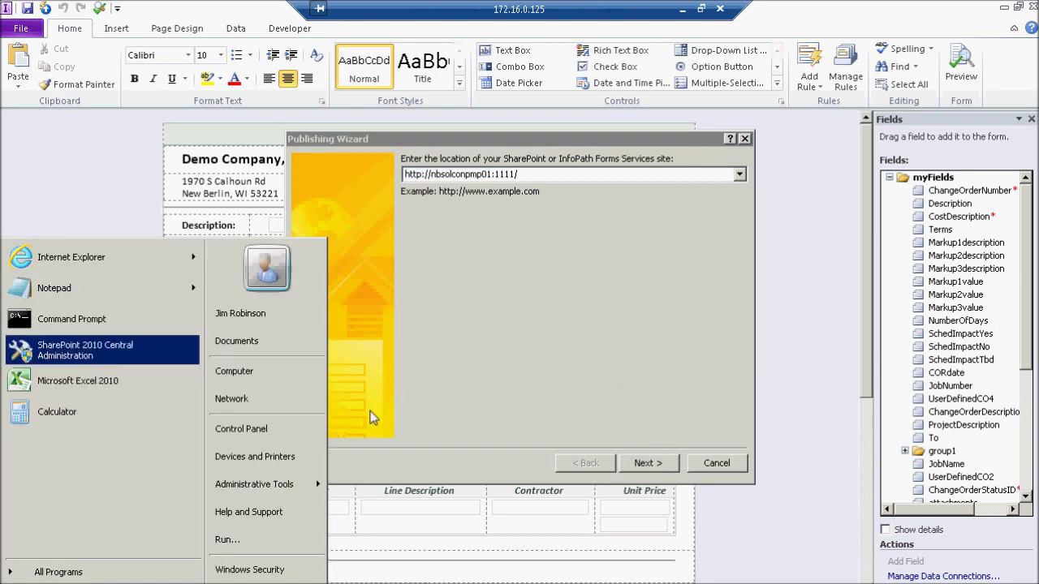
pyautogui.click(581, 149)
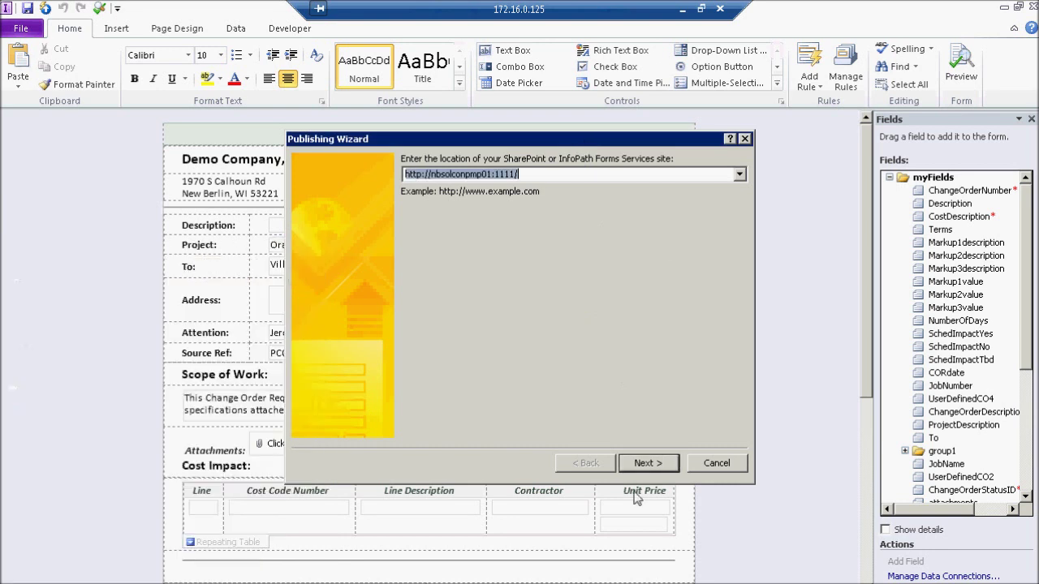
pyautogui.click(645, 464)
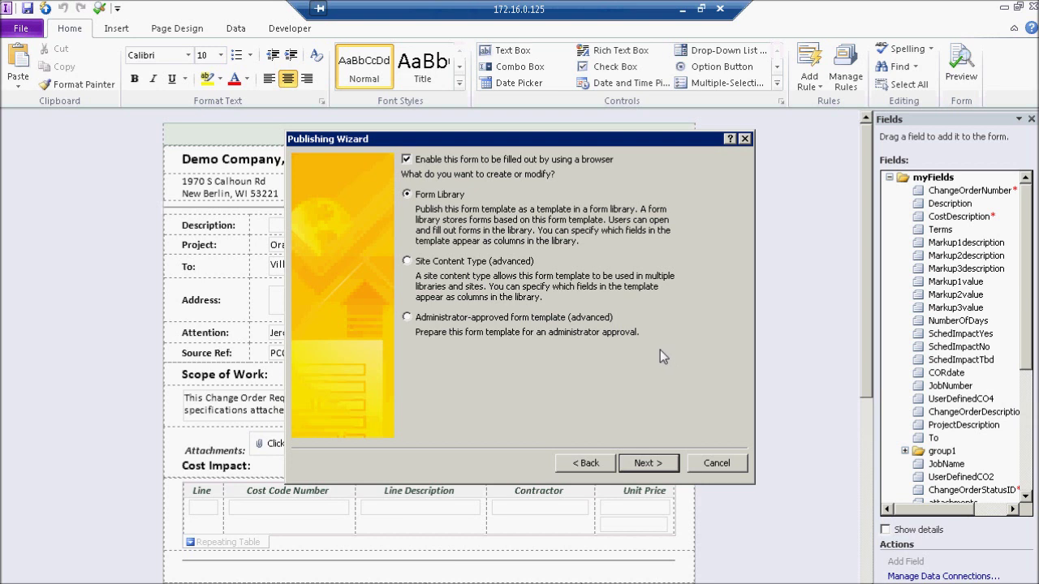
# Step: Choose Administrator-approved form template (advanced) publishing and continue
pyautogui.click(407, 317)
pyautogui.click(659, 466)
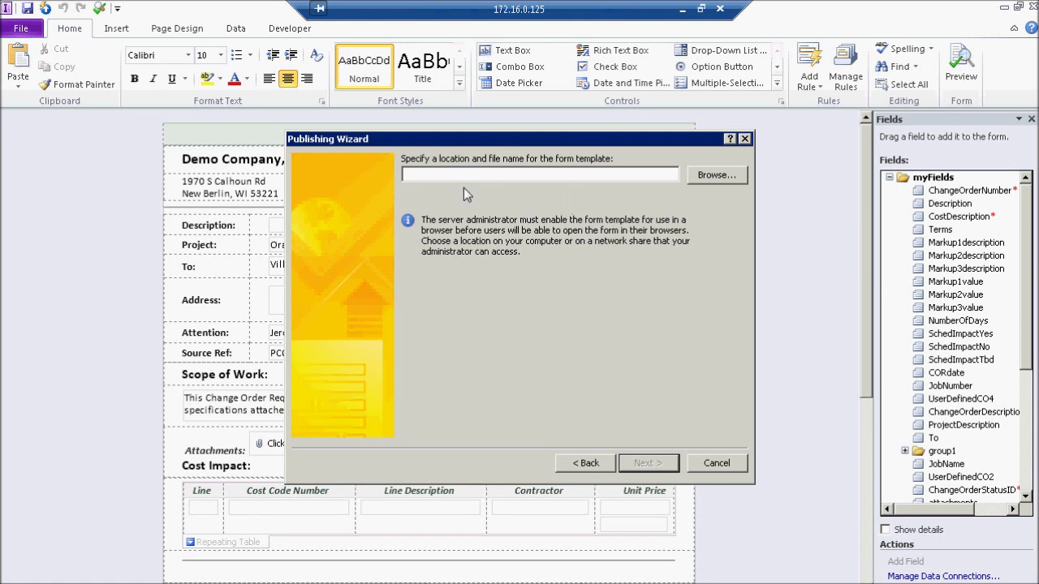
# Step: Set the template location to C:\Temp_JimR\ChangeOrderOwner.xsn and move on to column promotion
pyautogui.click(717, 176)
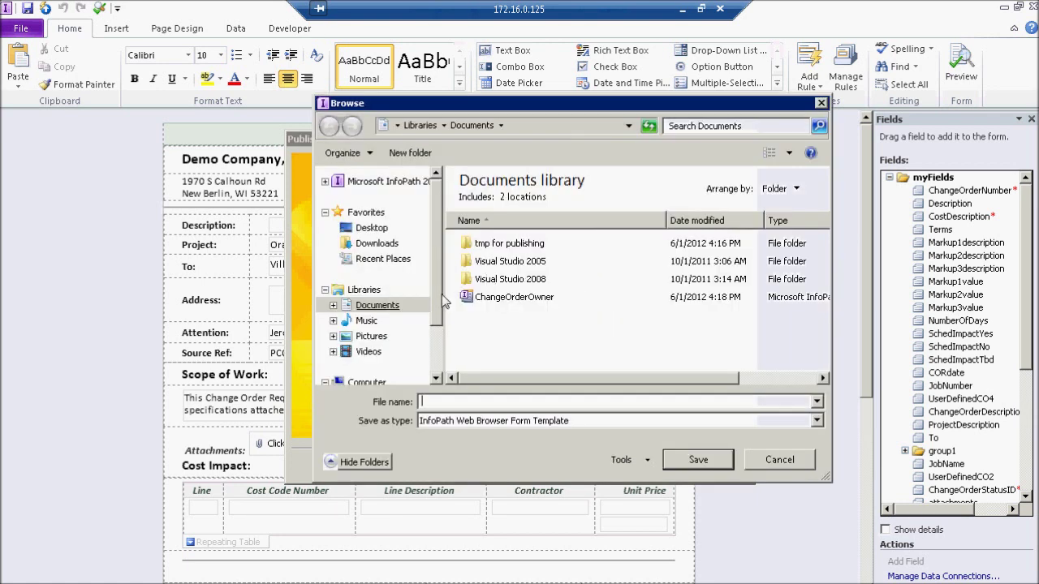
pyautogui.scroll(-2, 423, 341)
pyautogui.click(388, 333)
pyautogui.doubleClick(487, 288)
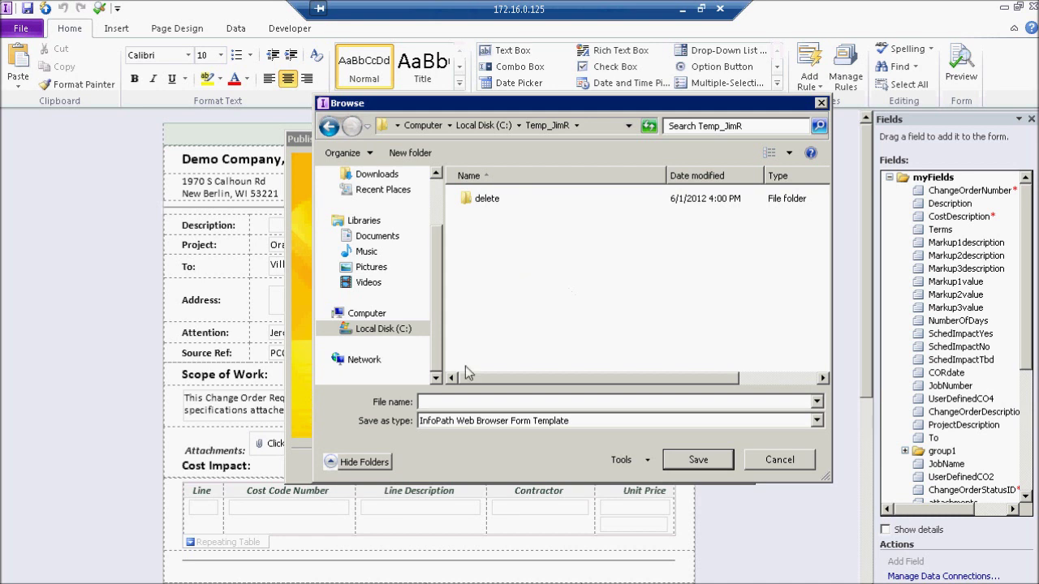
pyautogui.click(447, 402)
pyautogui.write('ChangeOrderOwner')
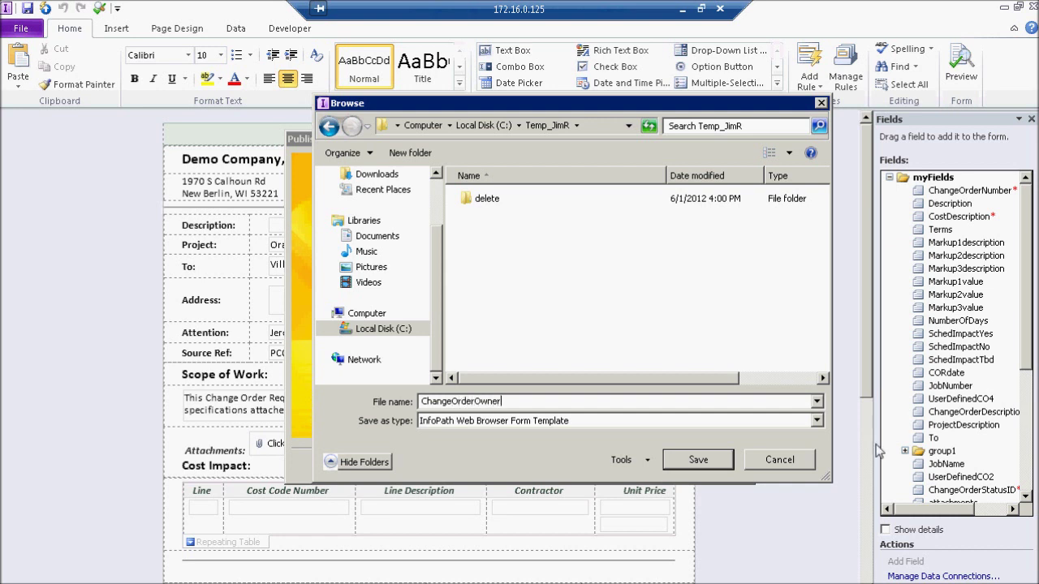
pyautogui.click(698, 460)
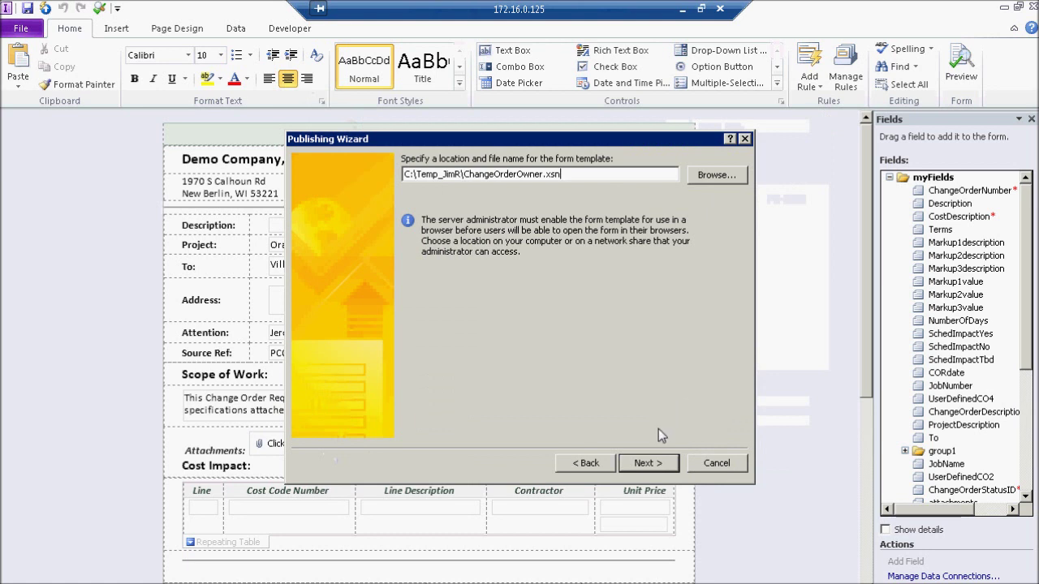
pyautogui.click(652, 464)
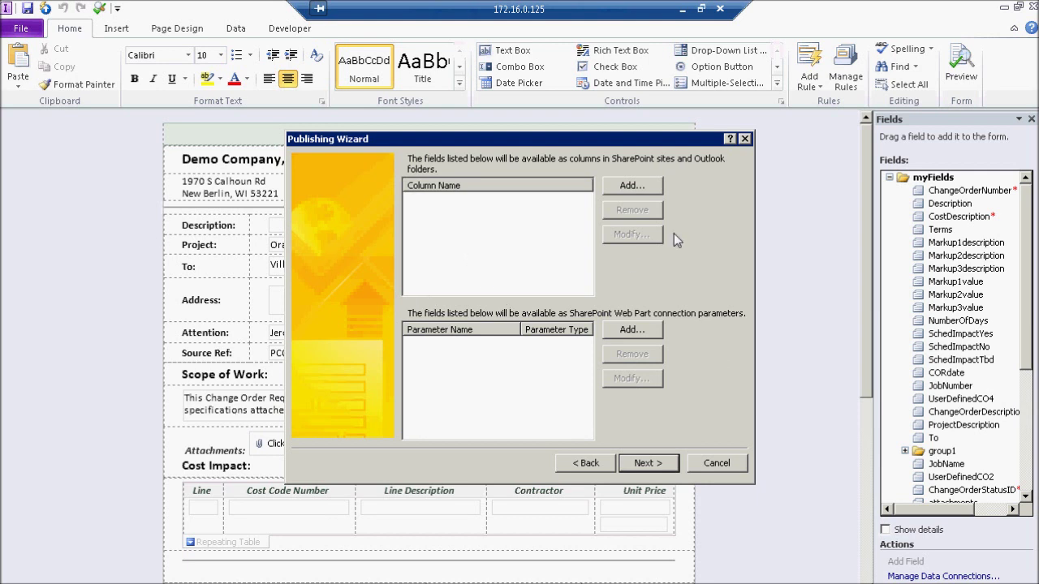
# Step: Promote the ChangeOrderNumber field as a SharePoint column
pyautogui.click(632, 185)
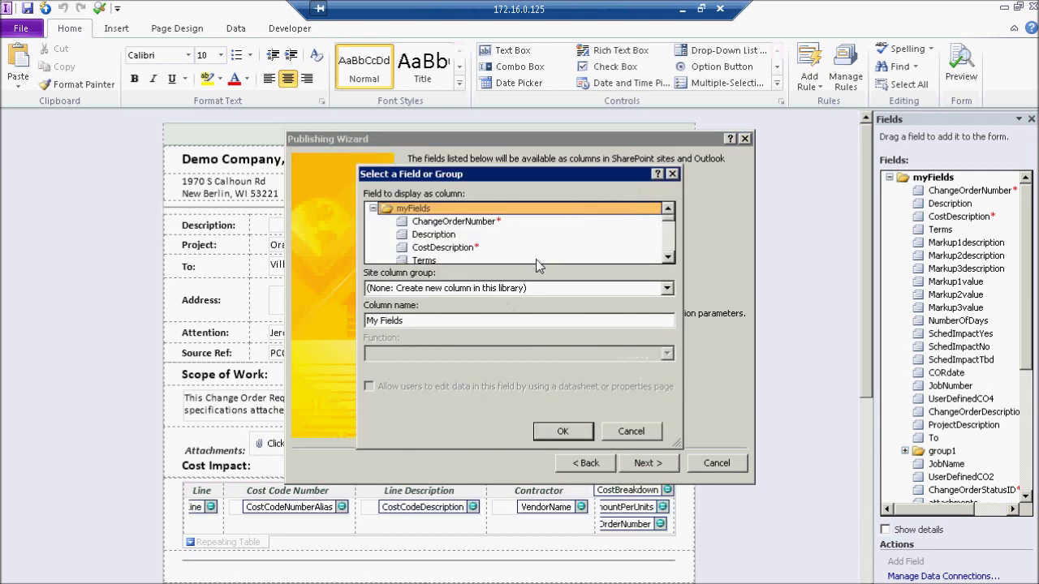
pyautogui.press('Down')
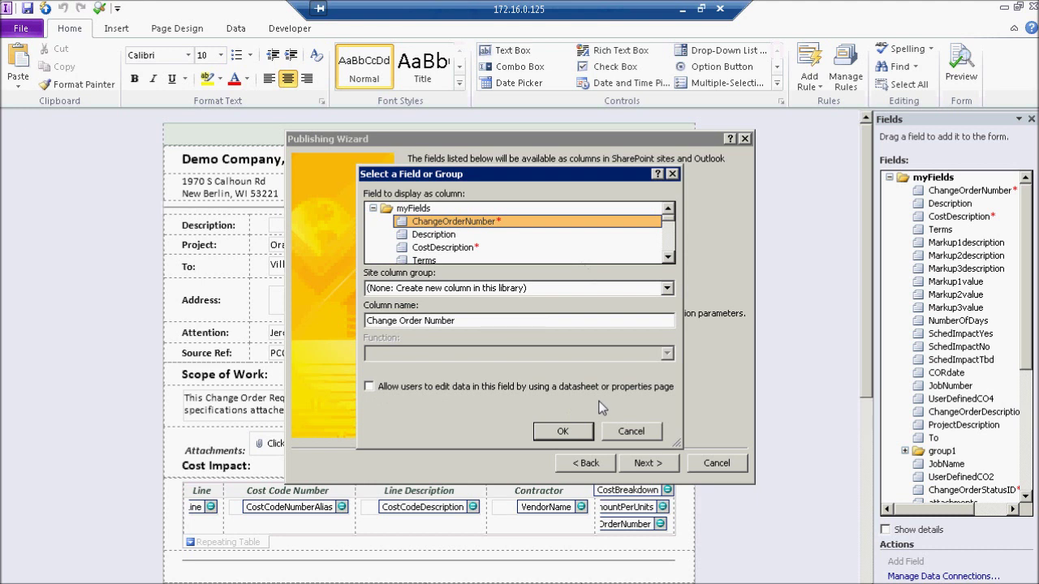
pyautogui.click(563, 432)
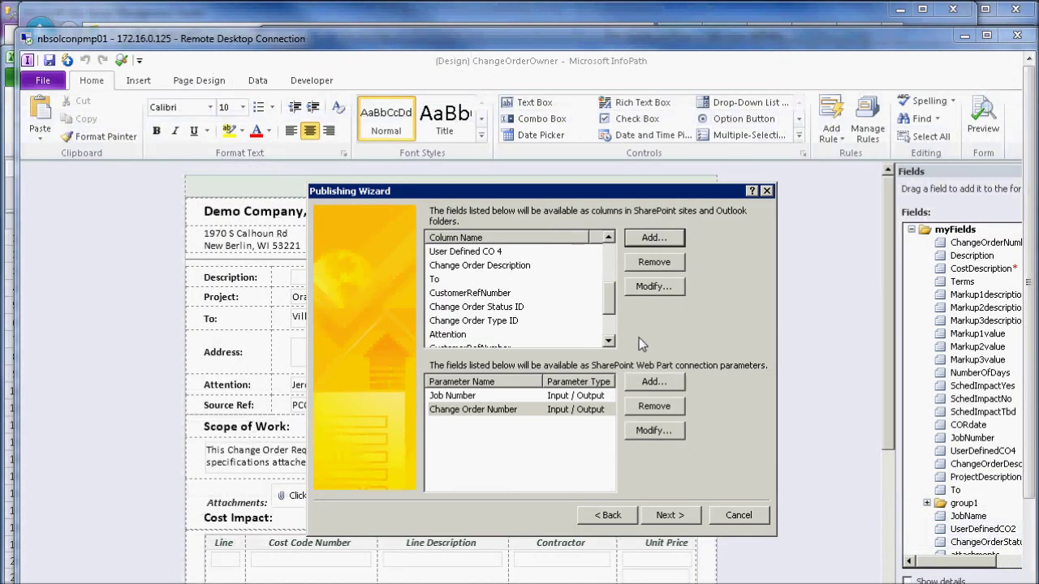
# Step: Review the promoted column list and advance to the verification summary
pyautogui.moveTo(608, 307); pyautogui.dragTo(611, 244)
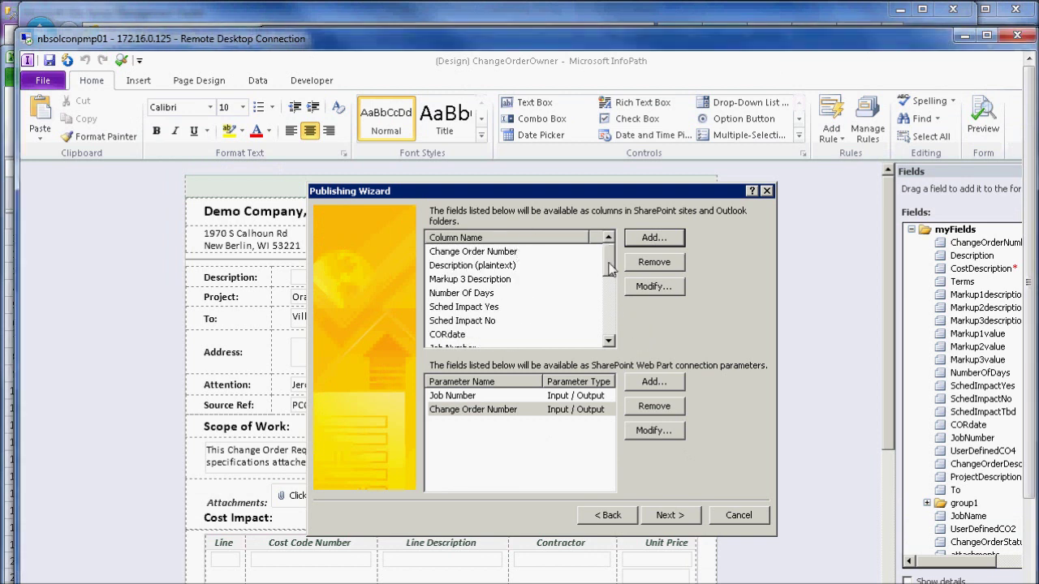
pyautogui.scroll(-1, 609, 284)
pyautogui.moveTo(610, 292); pyautogui.dragTo(610, 255)
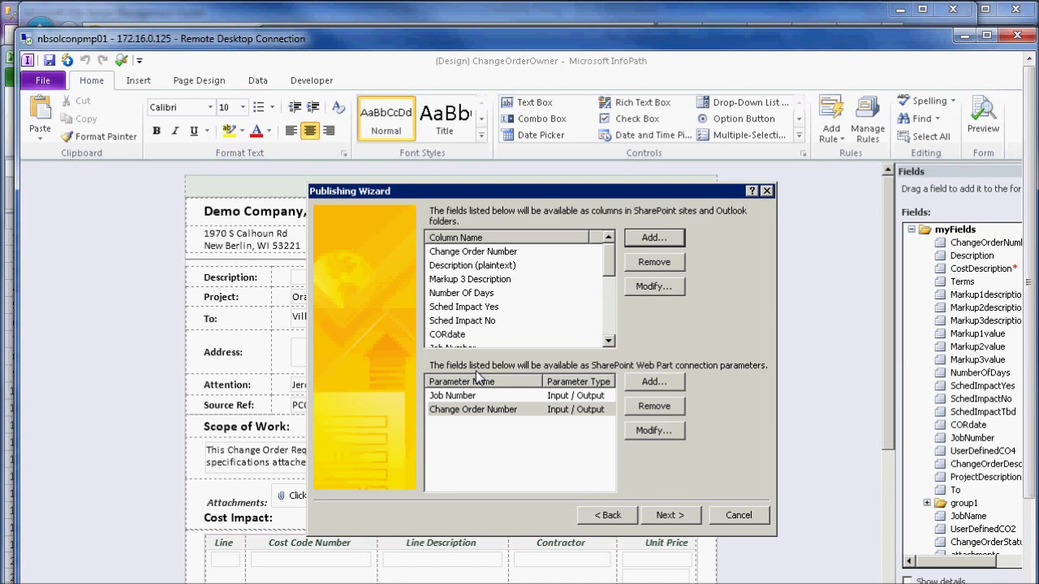
pyautogui.click(667, 517)
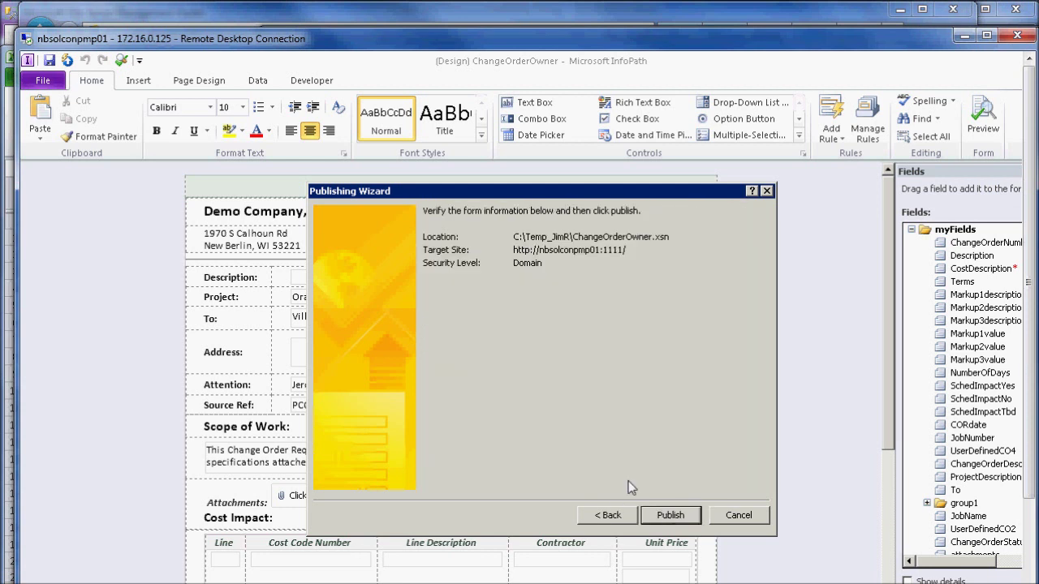
# Step: Publish the ChangeOrderOwner template to C:\Temp_JimR for administrator approval
pyautogui.click(679, 519)
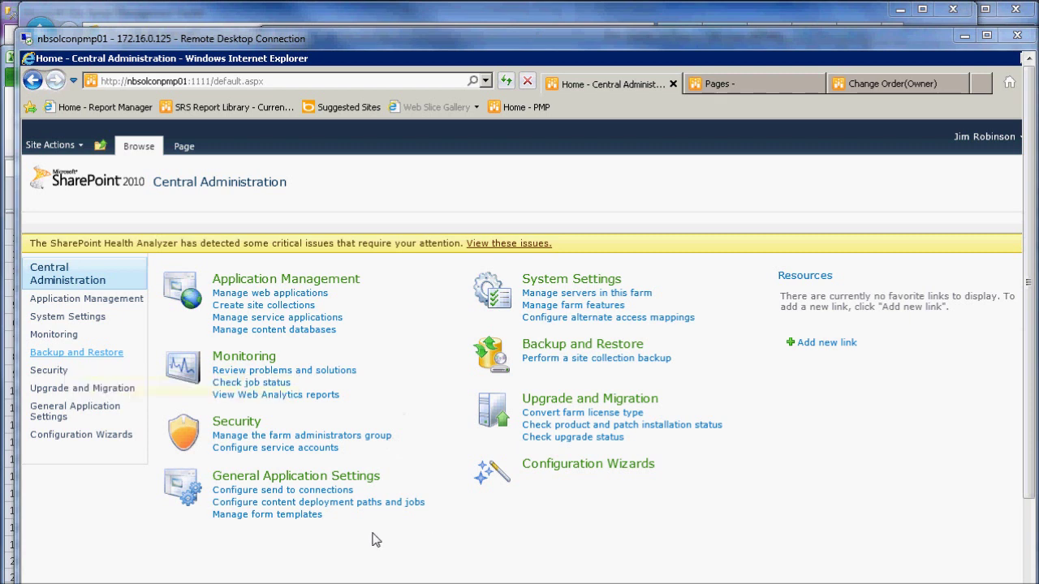
# Step: Sign in to Central Administration with the domain user name and password
pyautogui.click(288, 517)
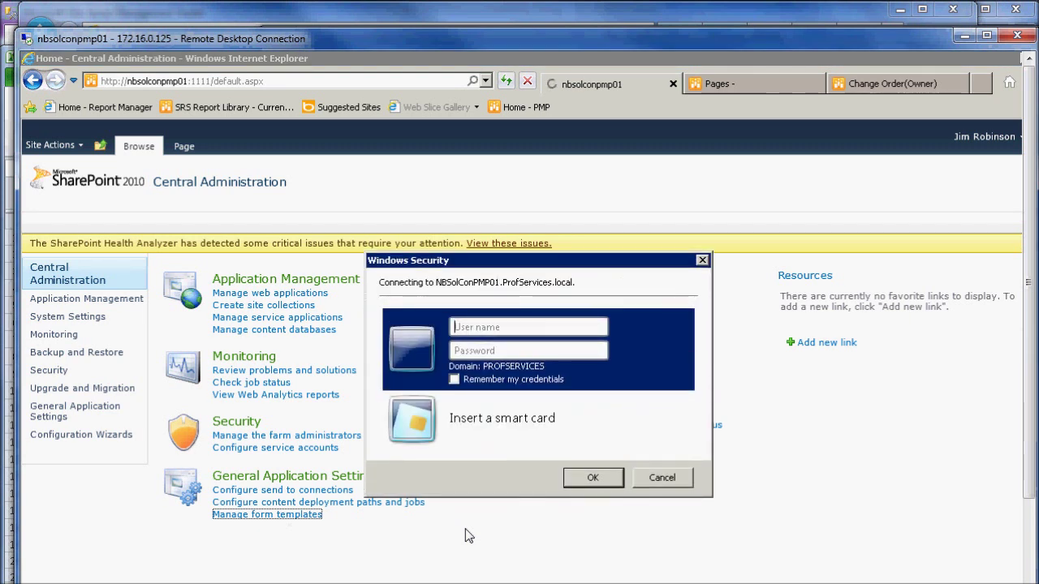
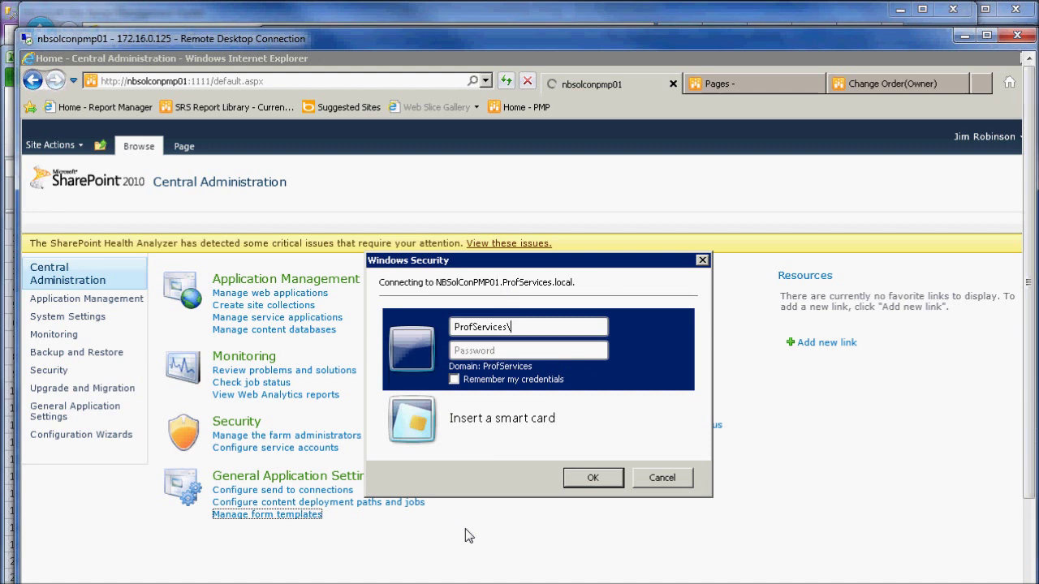
pyautogui.press('Tab')
pyautogui.press('Return')
pyautogui.press('ctrl+alt+Break')
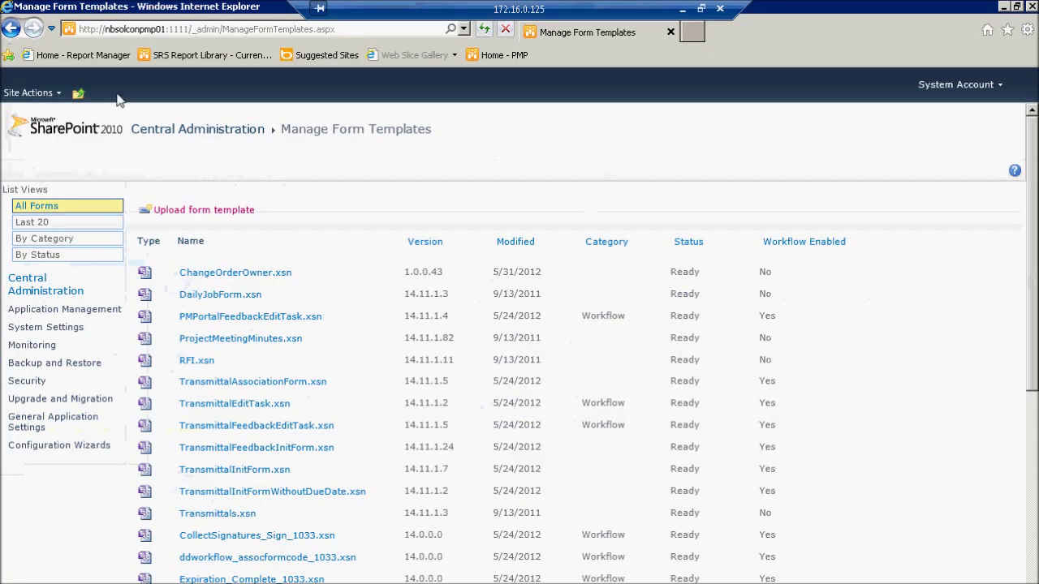
# Step: Open Manage form templates from the Central Administration home page and refresh the list
pyautogui.click(10, 26)
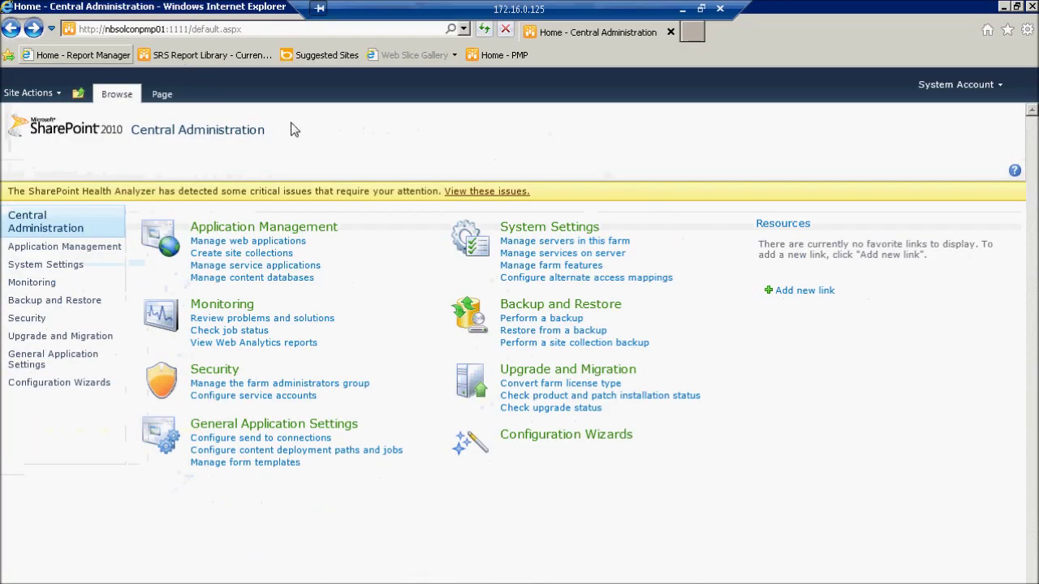
pyautogui.click(245, 462)
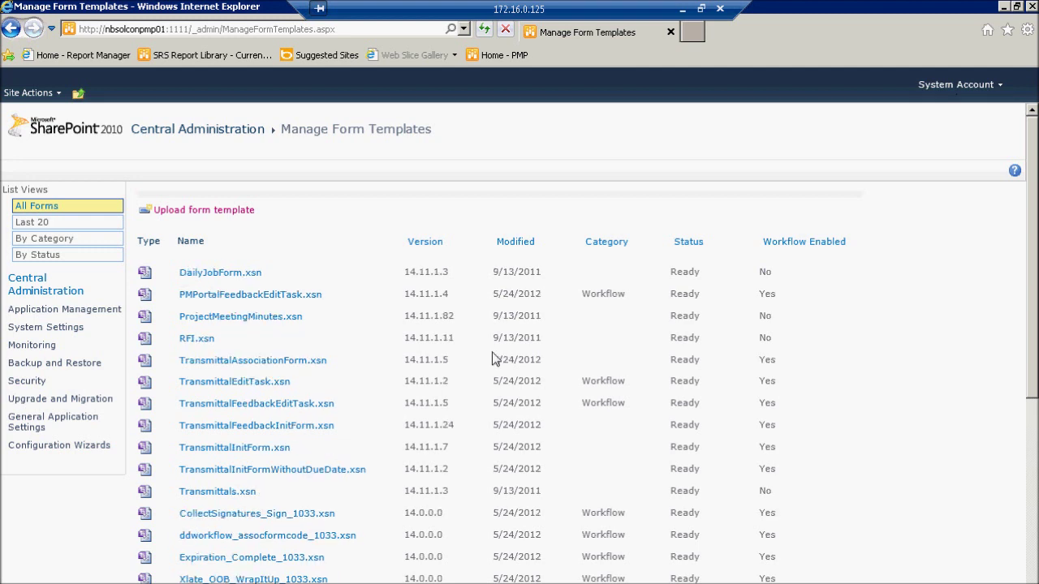
pyautogui.click(484, 32)
# Step: Choose ChangeOrderOwner.xsn as a new form template and verify it passes
pyautogui.click(188, 209)
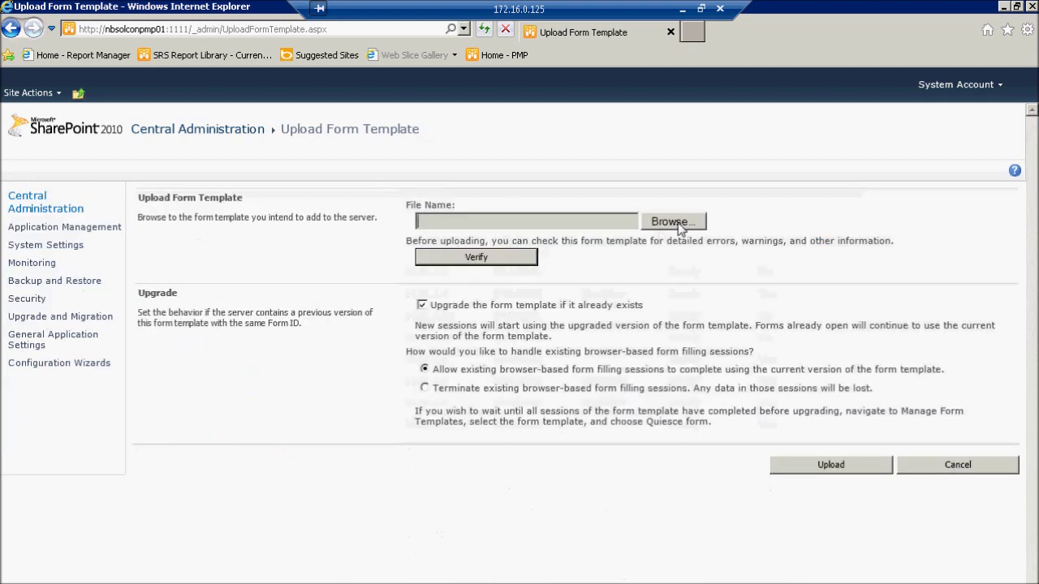
pyautogui.click(673, 222)
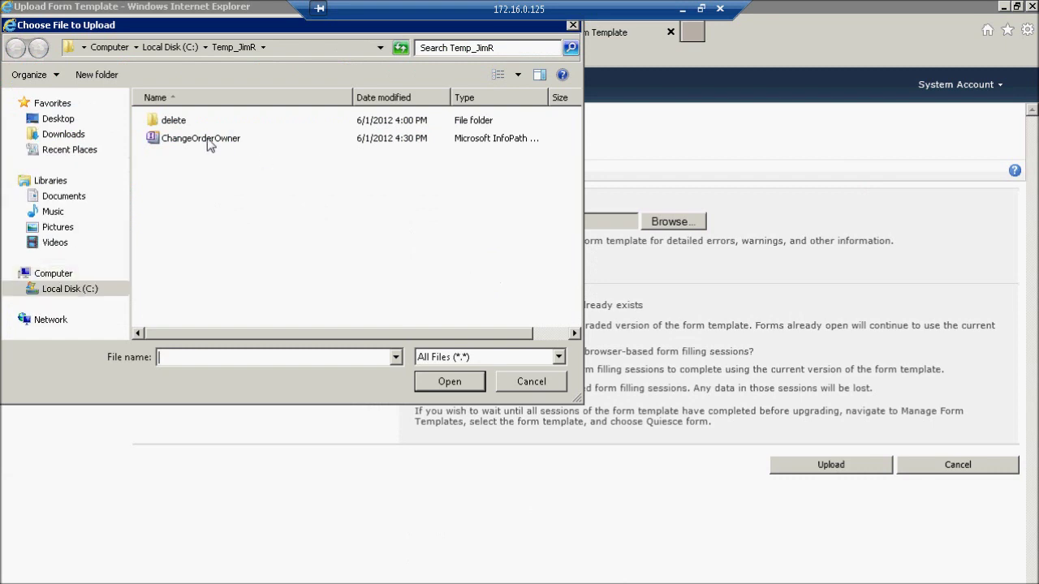
pyautogui.doubleClick(200, 138)
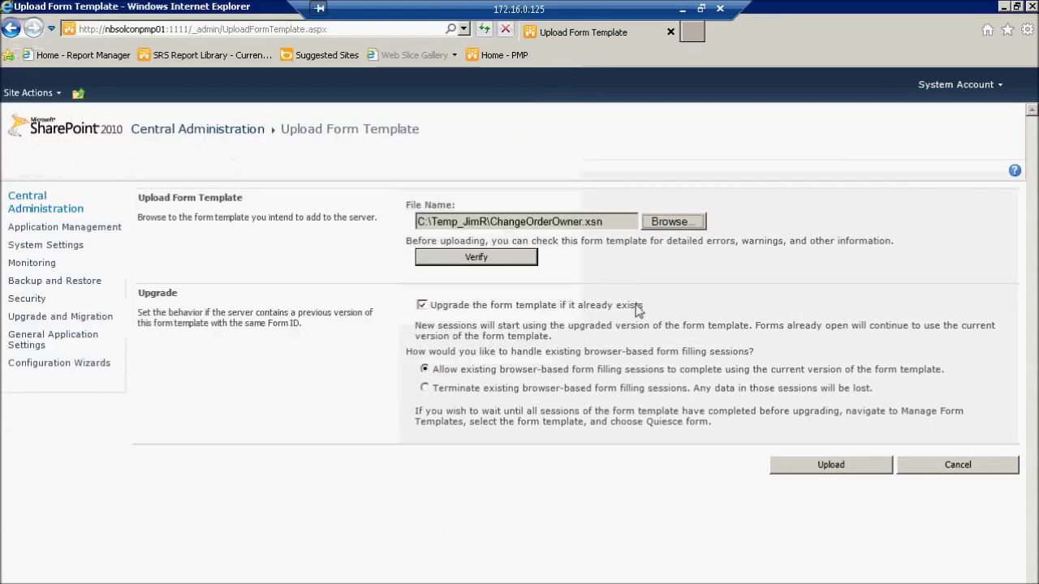
pyautogui.click(484, 257)
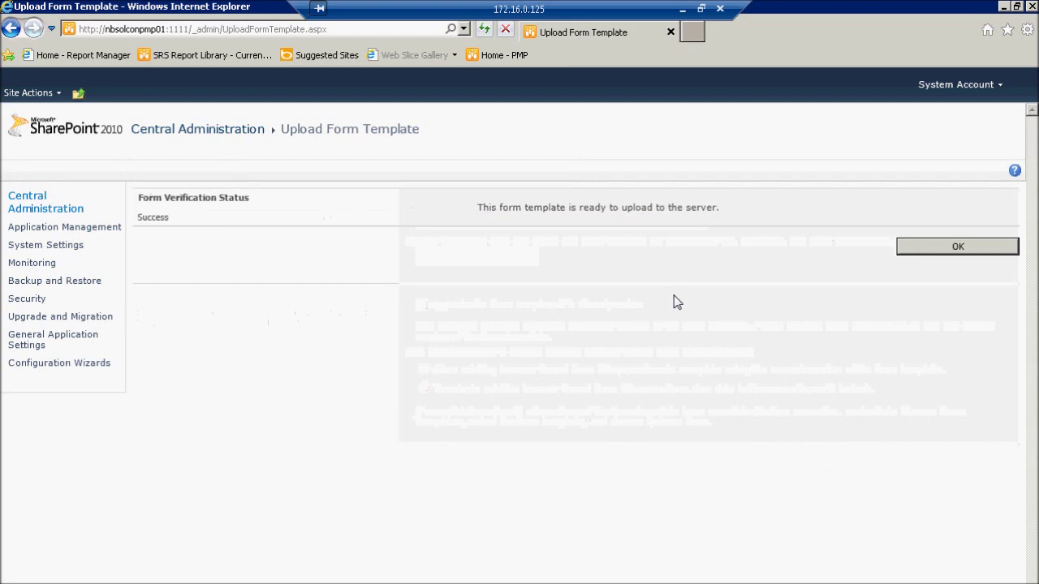
pyautogui.click(959, 248)
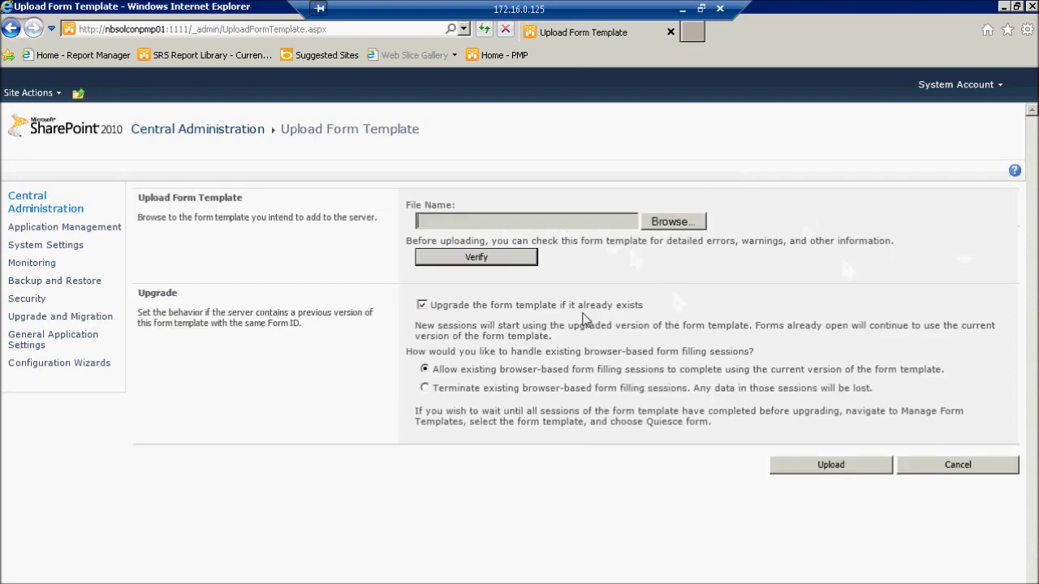
# Step: Reselect ChangeOrderOwner.xsn and upload it with upgrading of existing versions turned off
pyautogui.click(674, 222)
pyautogui.doubleClick(211, 143)
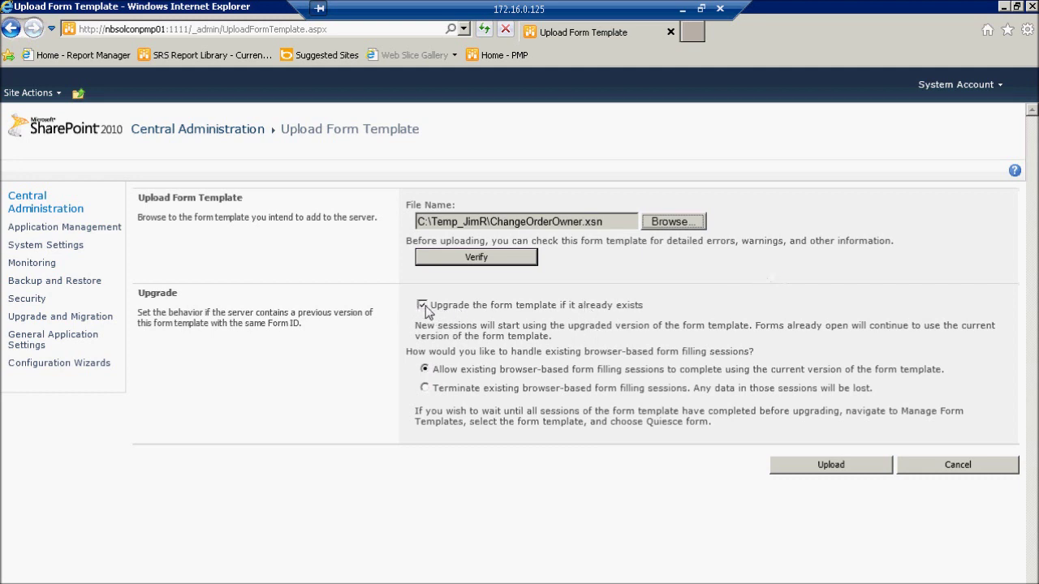
pyautogui.click(422, 305)
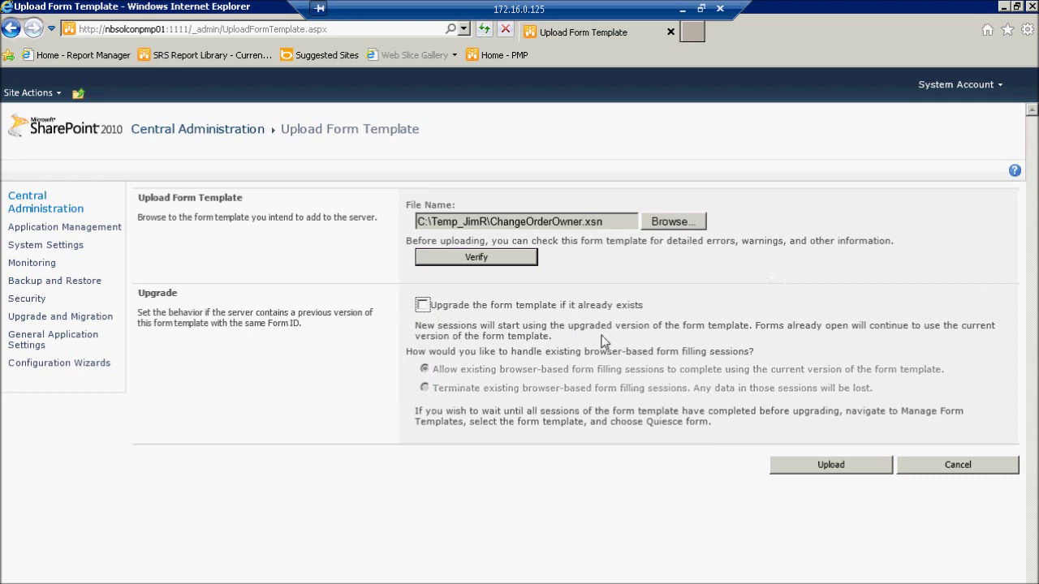
pyautogui.click(832, 471)
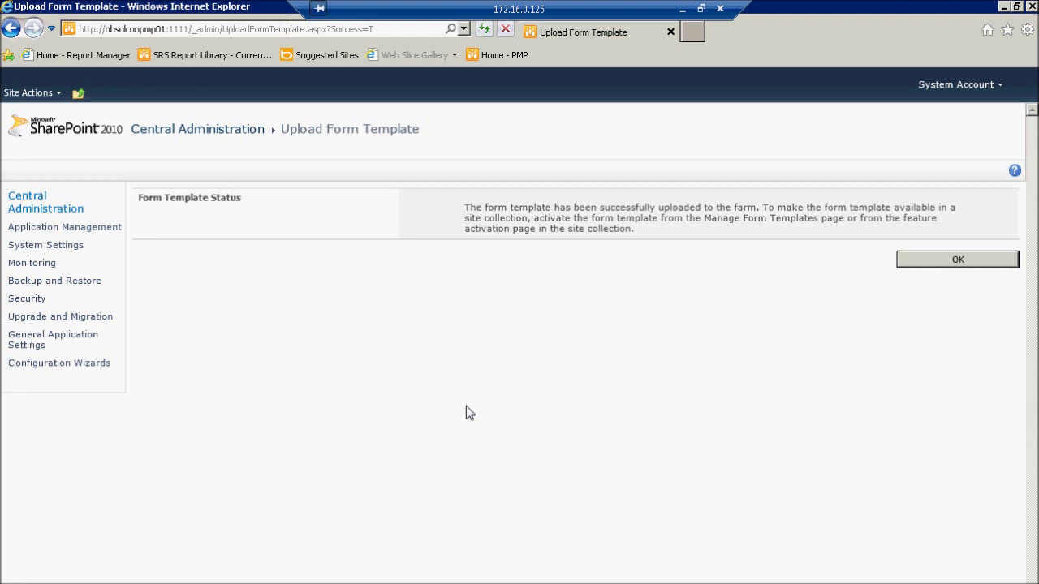
# Step: Acknowledge the upload; ChangeOrderOwner.xsn is listed at version 1.0.0.48
pyautogui.click(965, 260)
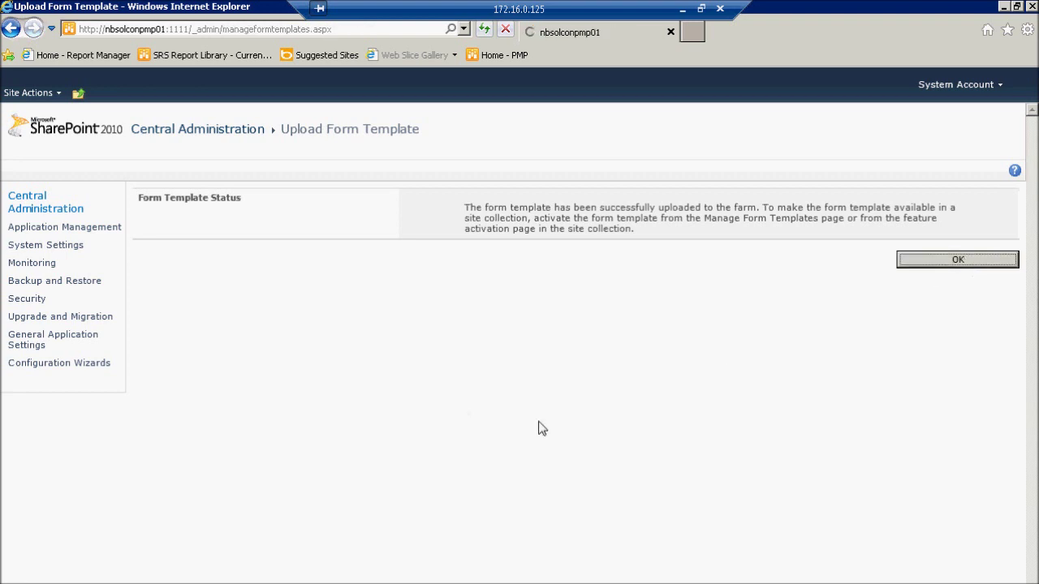
pyautogui.moveTo(204, 275)
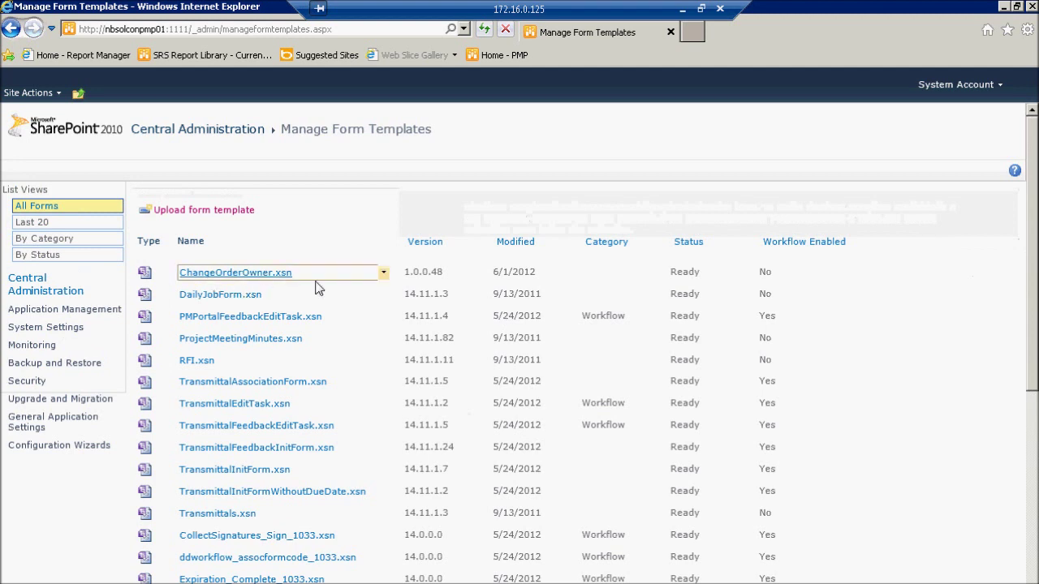
# Step: Activate ChangeOrderOwner.xsn to PMP_Sand on the SharePoint - 9999 web application, then open a new tab
pyautogui.click(383, 273)
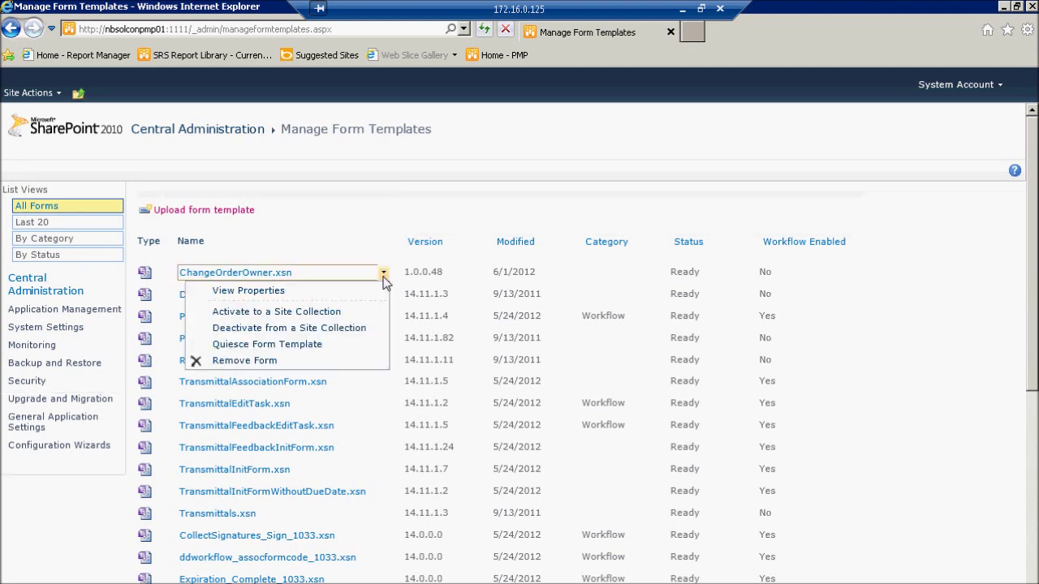
pyautogui.click(304, 314)
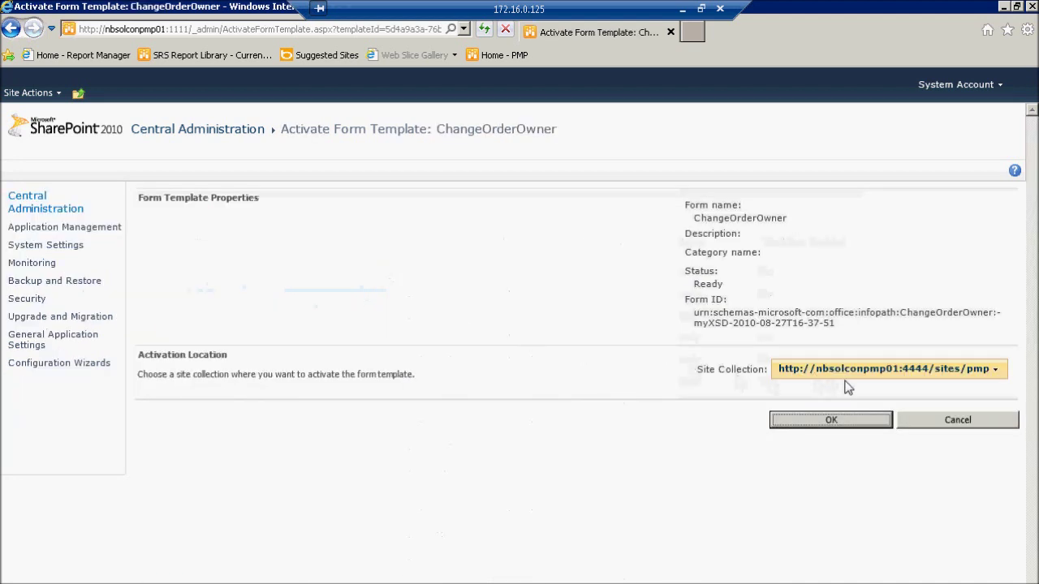
pyautogui.click(993, 370)
pyautogui.click(939, 390)
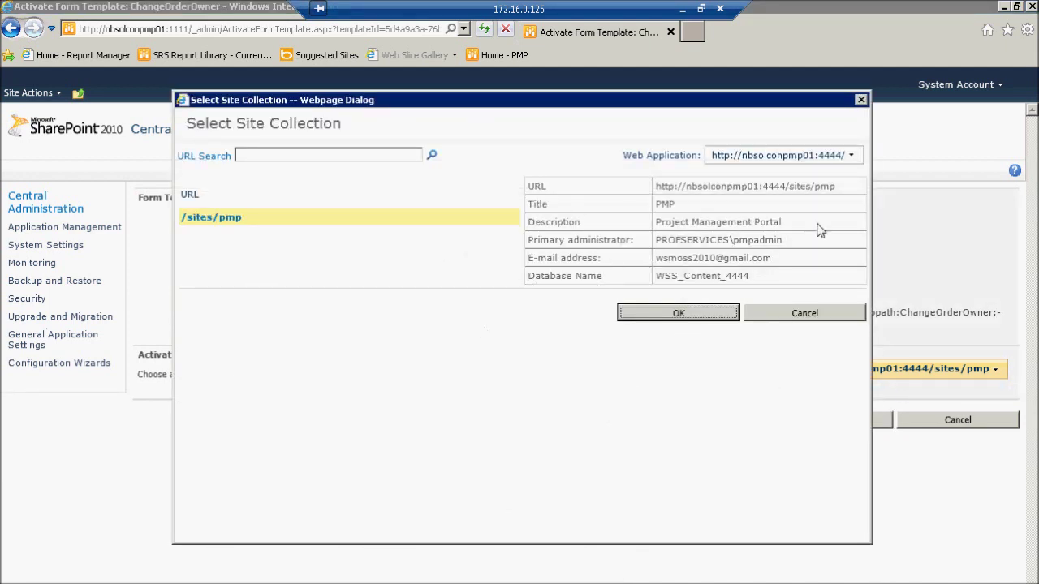
pyautogui.click(850, 155)
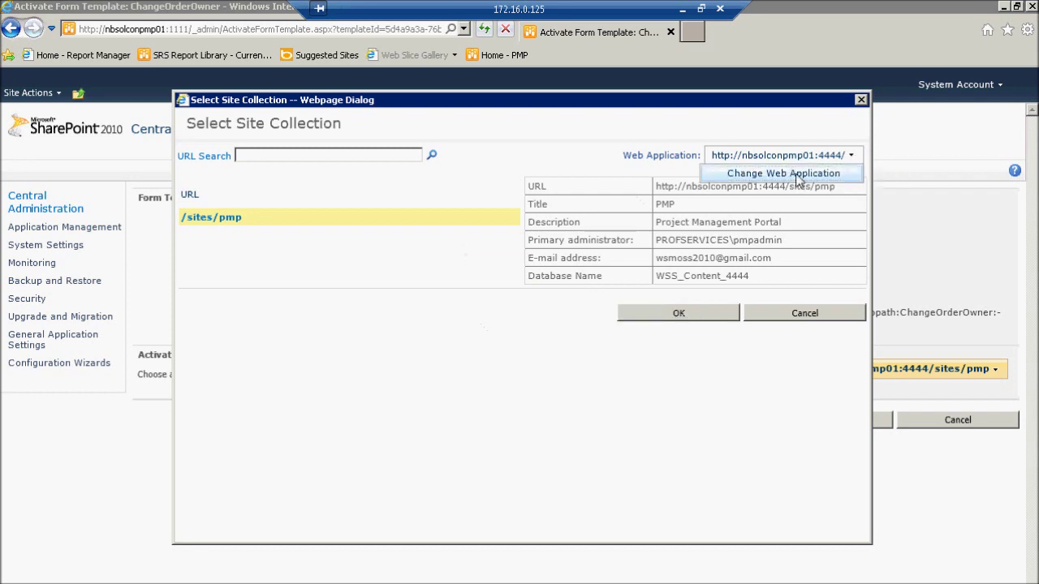
pyautogui.click(799, 176)
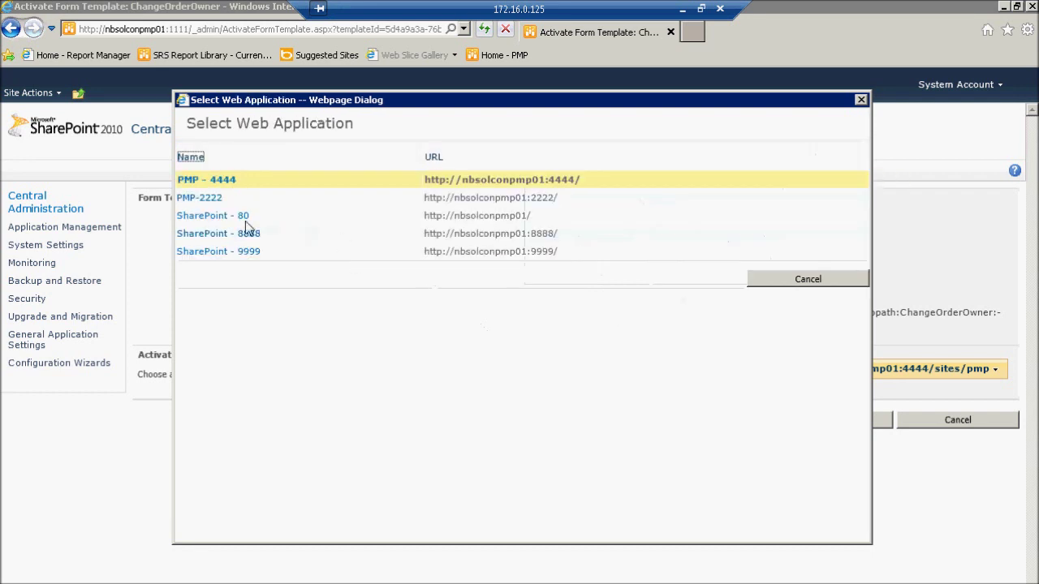
pyautogui.click(234, 251)
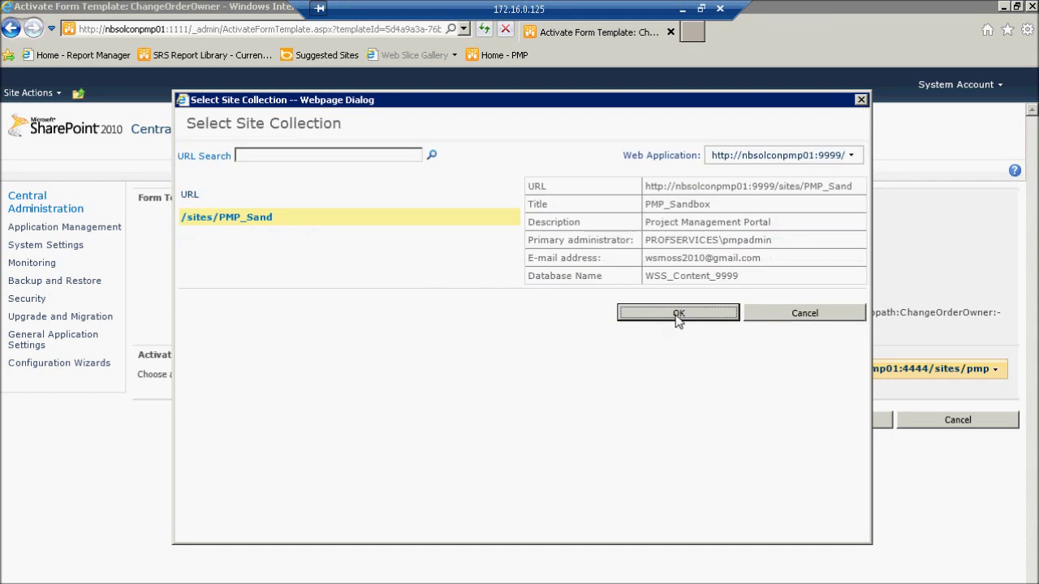
pyautogui.click(678, 316)
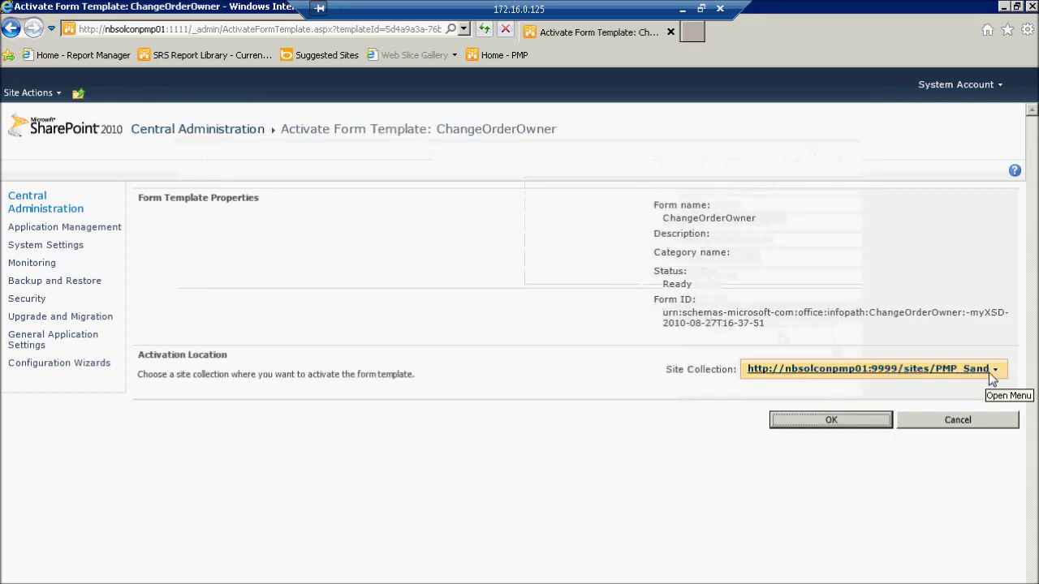
pyautogui.click(830, 424)
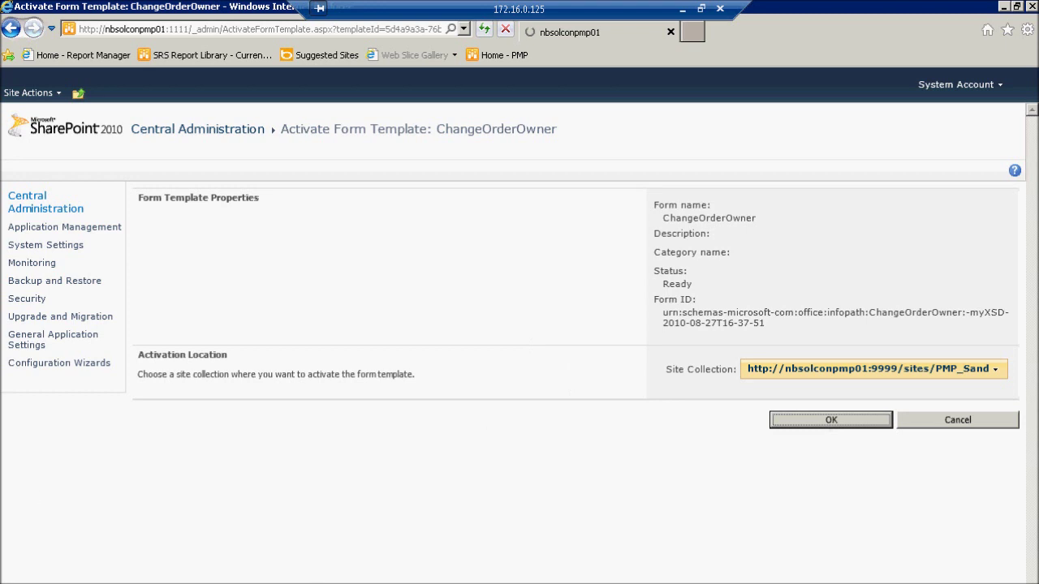
pyautogui.click(694, 34)
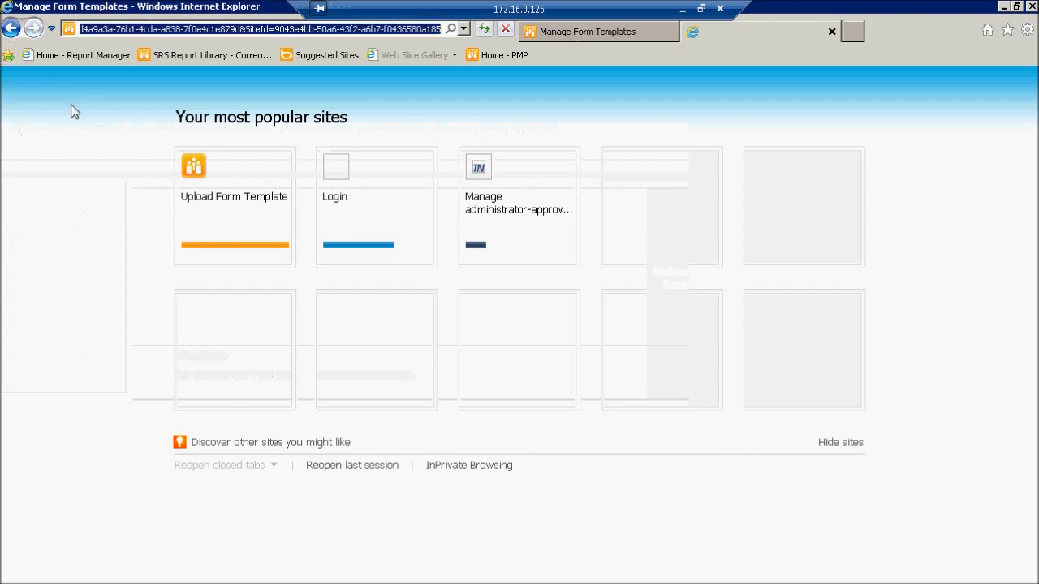
# Step: Go to the PMP_Sandbox home site from Favorites, then return to the Form Templates page
pyautogui.click(1007, 30)
pyautogui.click(890, 172)
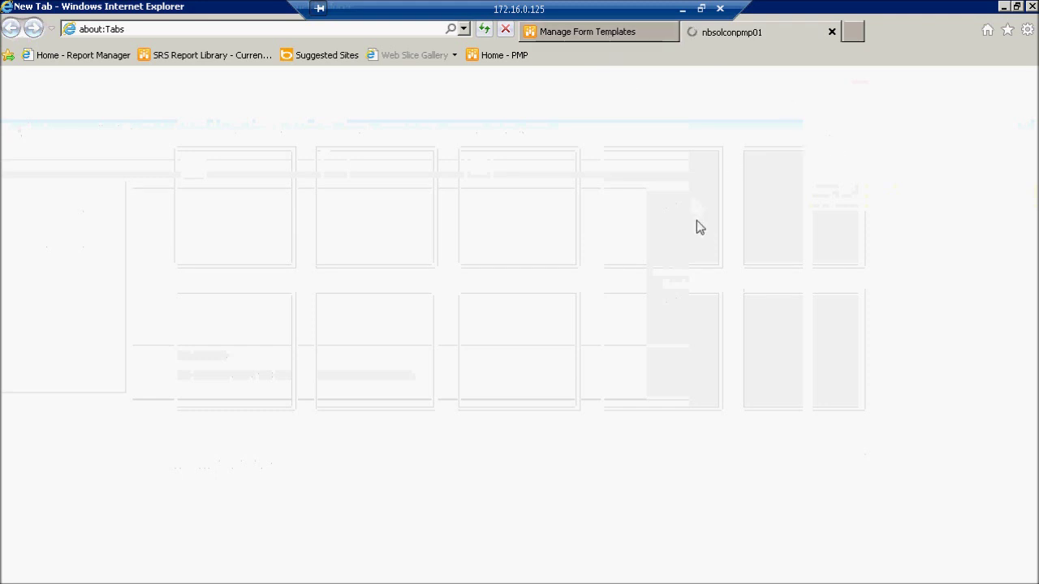
pyautogui.click(588, 36)
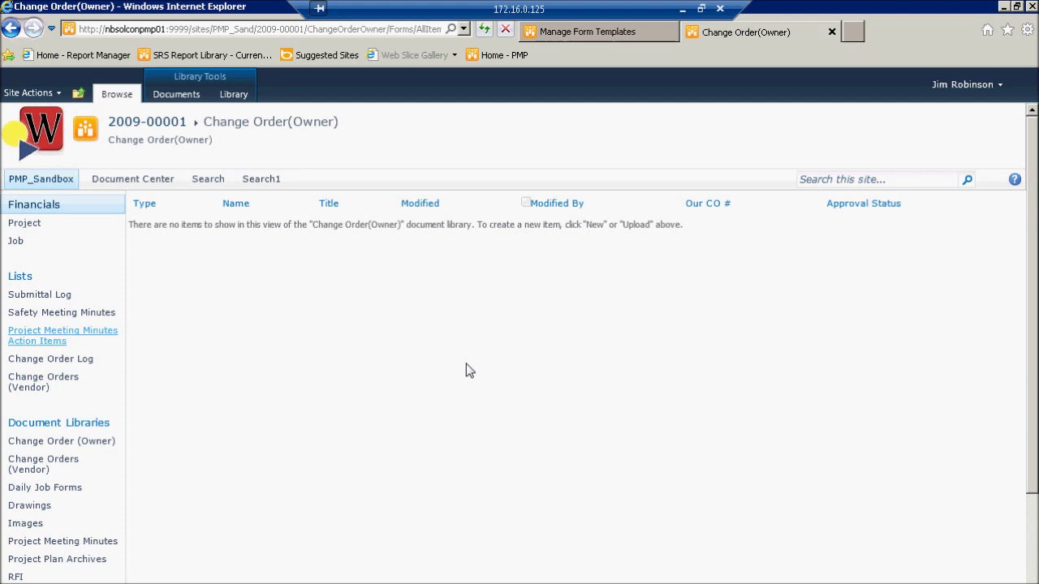
# Step: Open Library Settings for the 2009-00001 Change Order(Owner) library
pyautogui.click(233, 95)
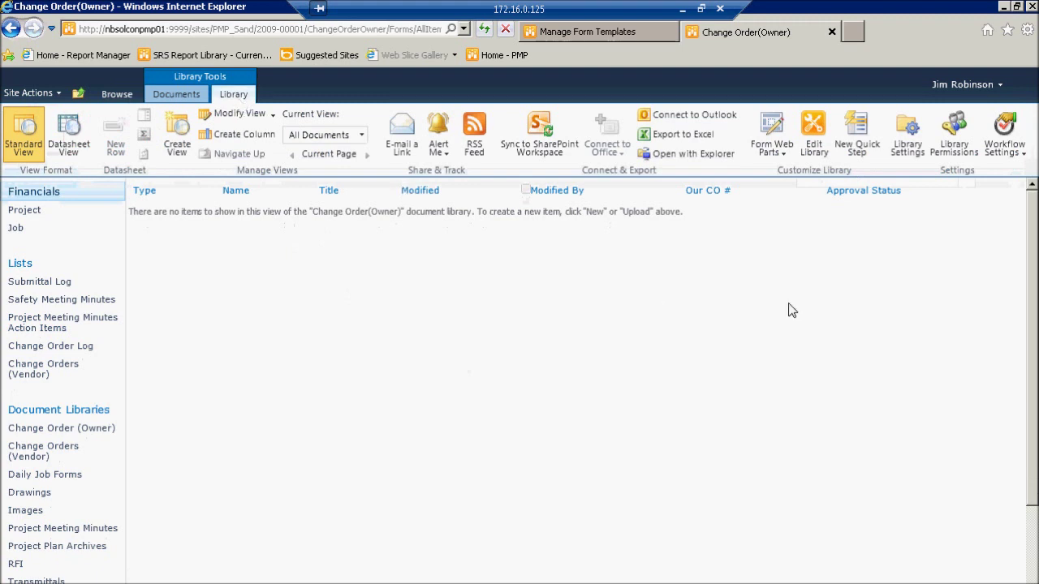
pyautogui.click(904, 145)
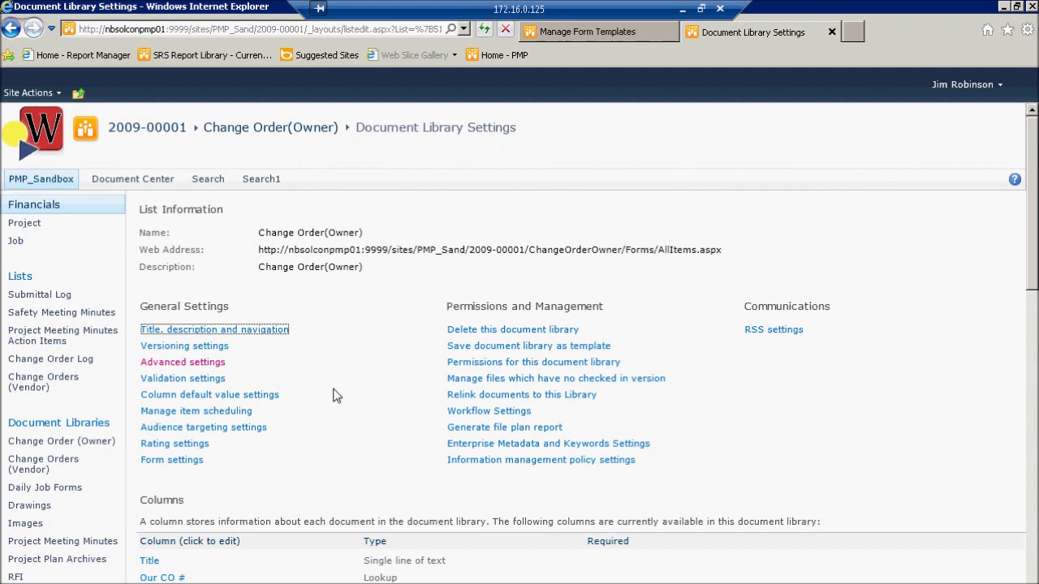
pyautogui.scroll(-5, 324, 389)
pyautogui.scroll(6, 349, 401)
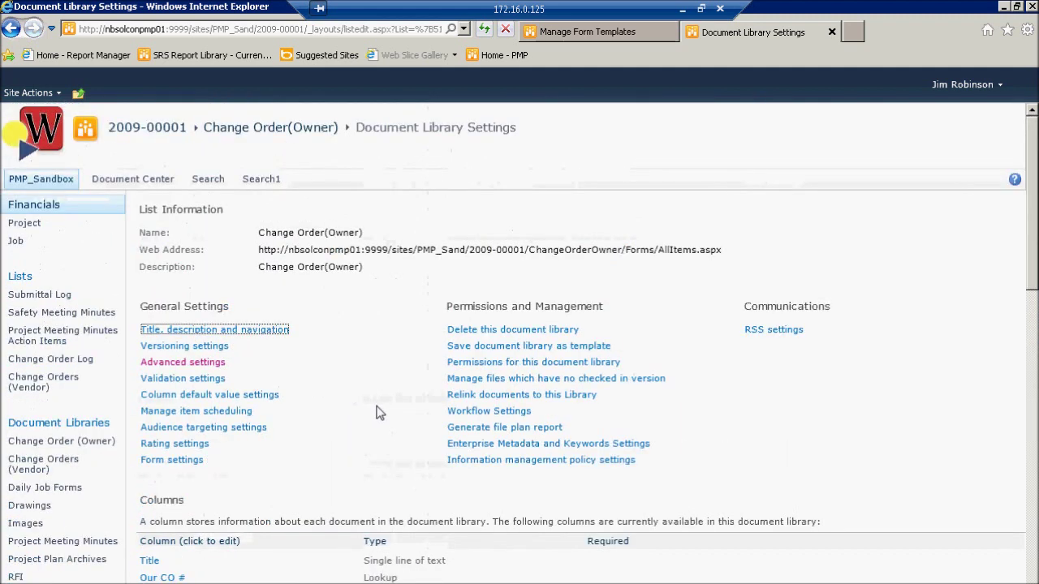
# Step: Set Allow management of content types to Yes in the library's Advanced settings and save
pyautogui.click(193, 369)
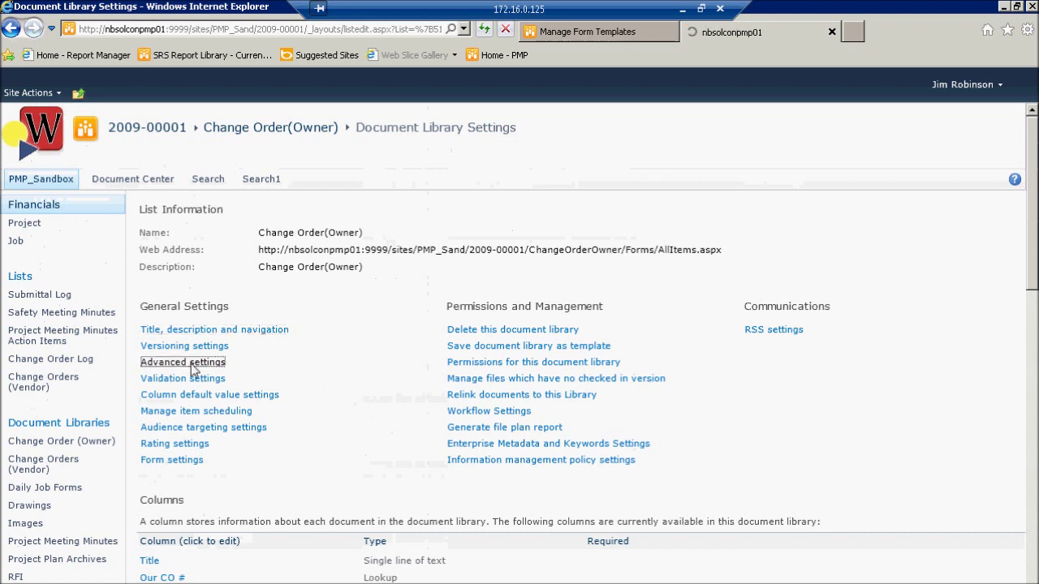
pyautogui.click(756, 228)
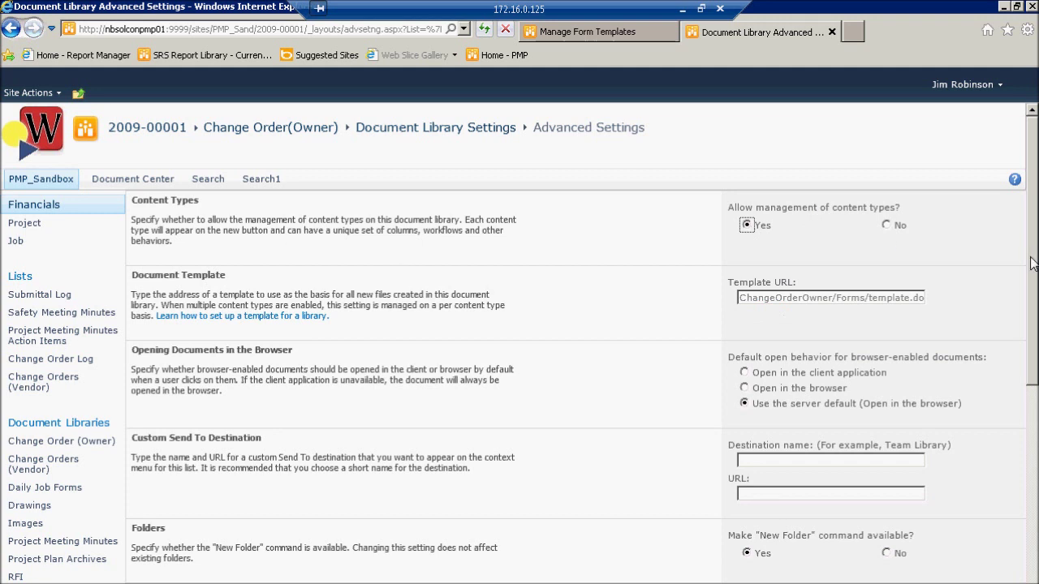
pyautogui.scroll(-5, 1032, 262)
pyautogui.click(837, 565)
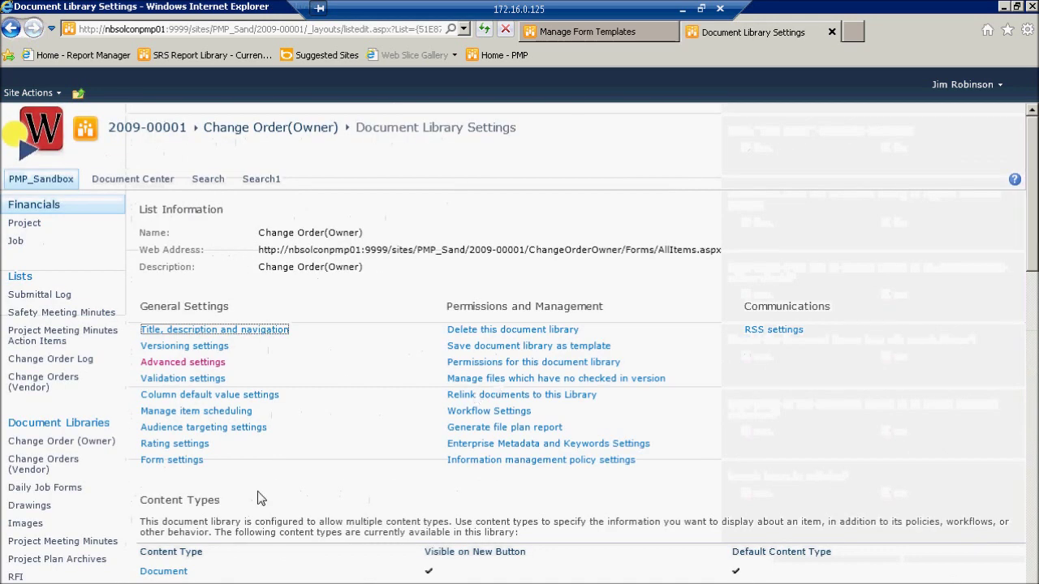
pyautogui.scroll(-2, 328, 486)
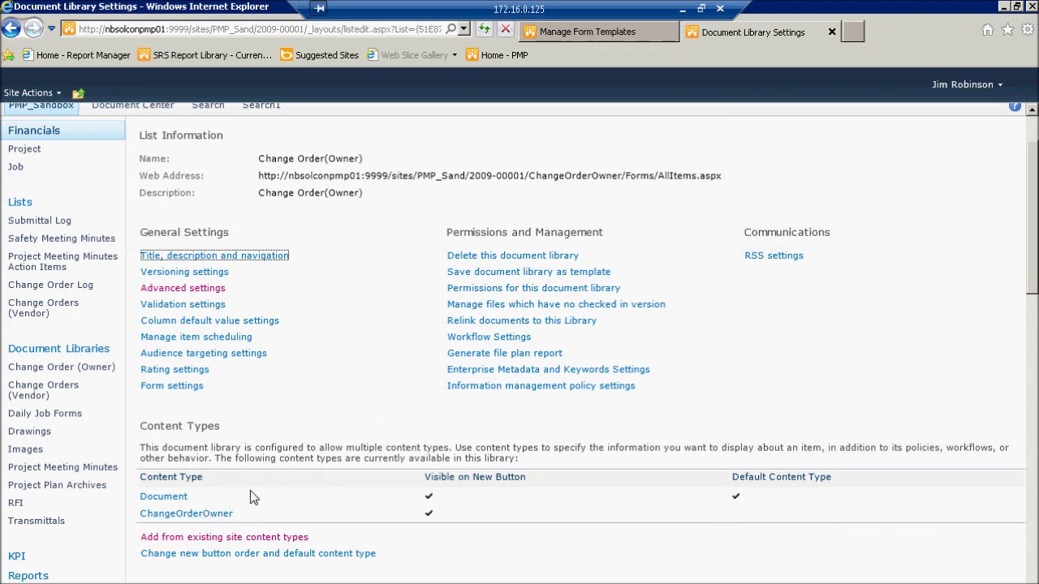
# Step: Delete the ChangeOrderOwner list content type from the library and confirm
pyautogui.click(206, 516)
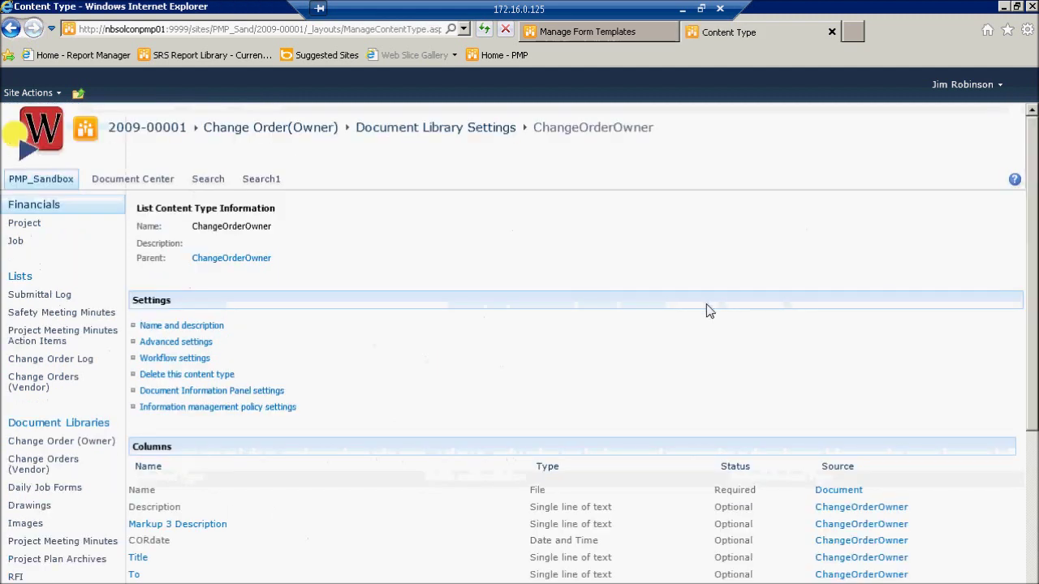
pyautogui.moveTo(1033, 248); pyautogui.dragTo(1015, 200)
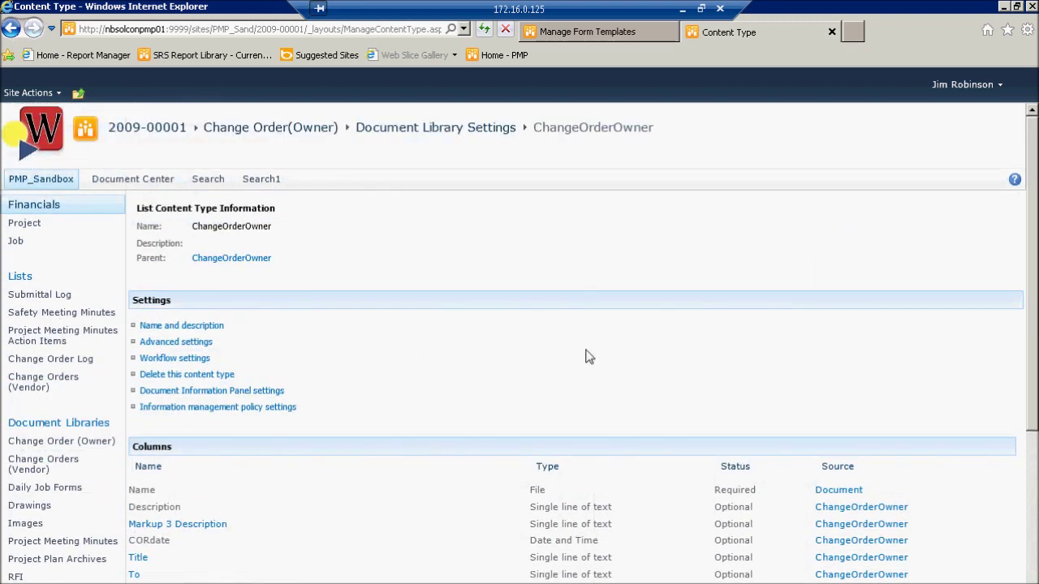
pyautogui.click(180, 375)
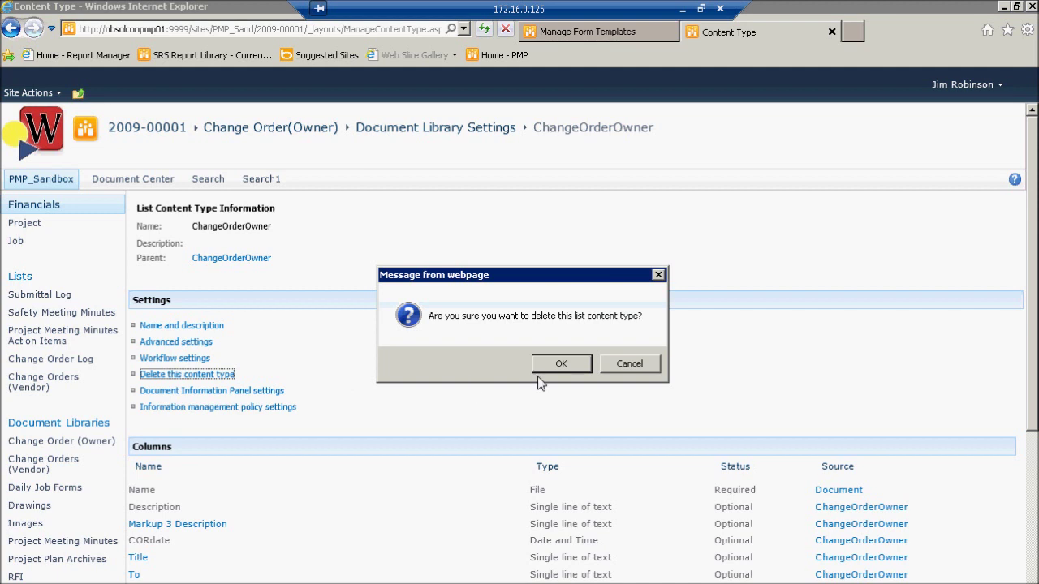
pyautogui.click(635, 371)
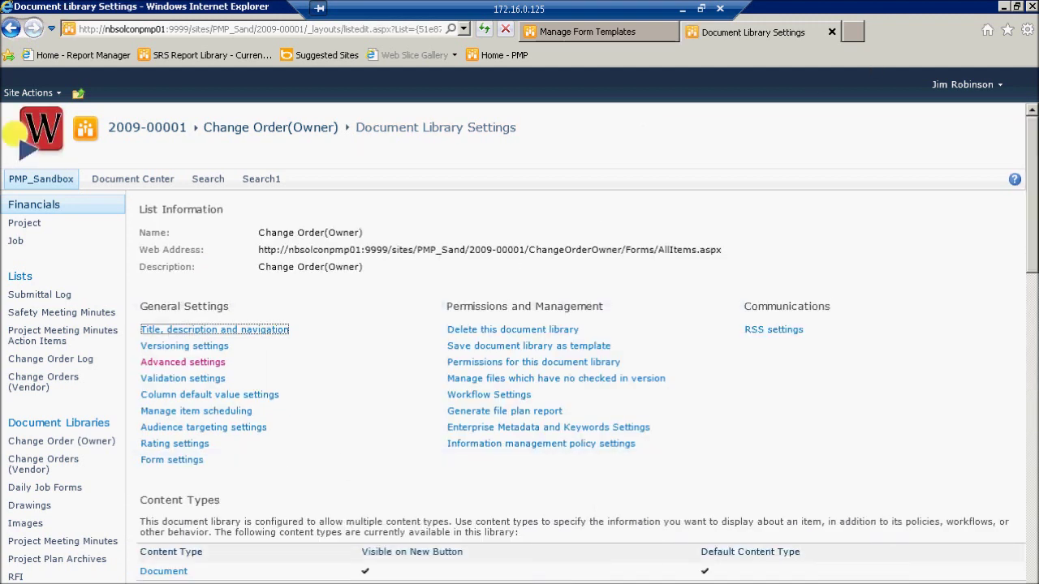
# Step: Add the existing ChangeOrderOwner site content type to the Change Order(Owner) library
pyautogui.click(629, 443)
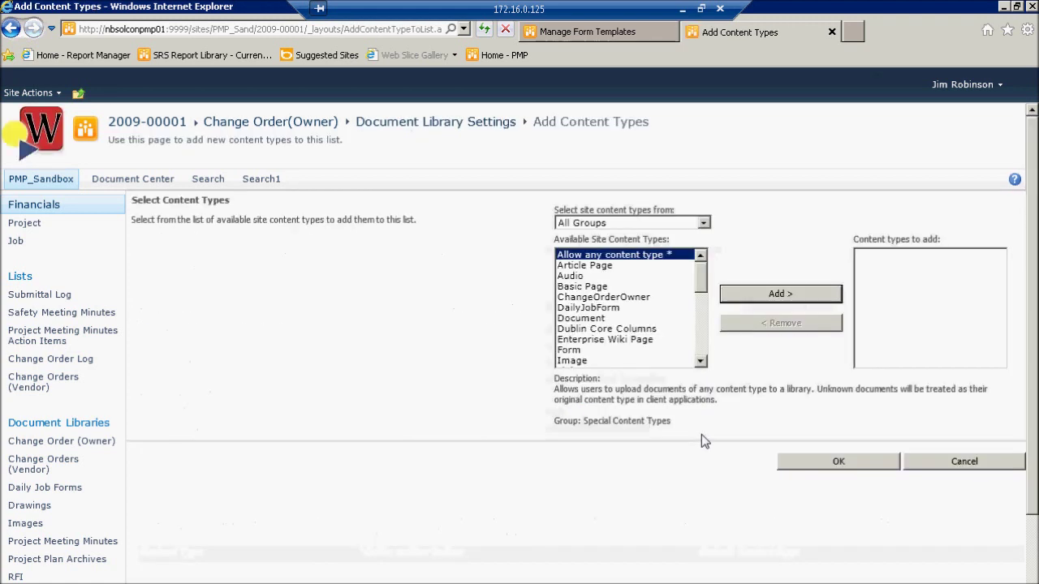
pyautogui.click(621, 298)
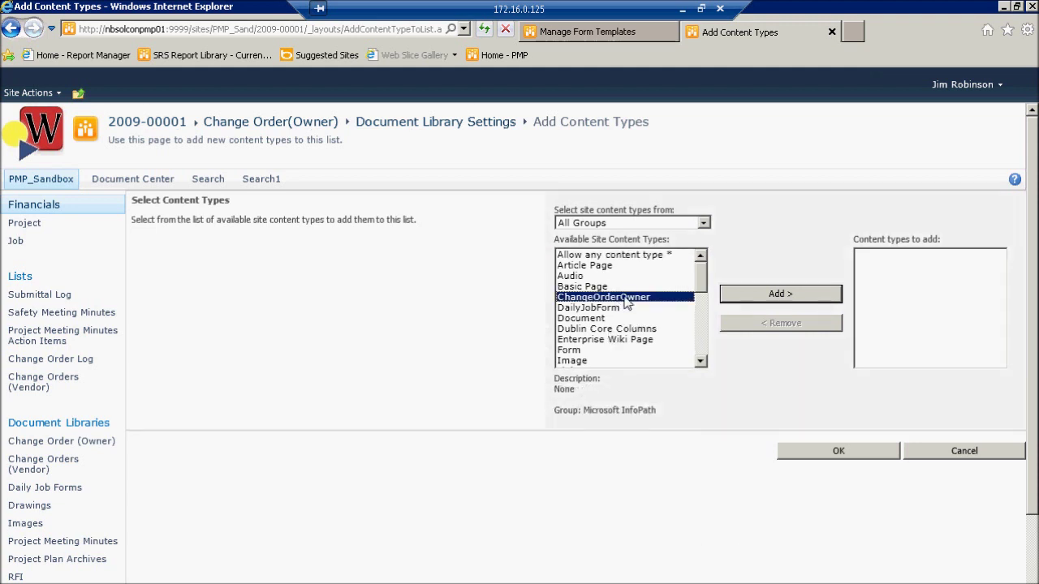
pyautogui.click(793, 298)
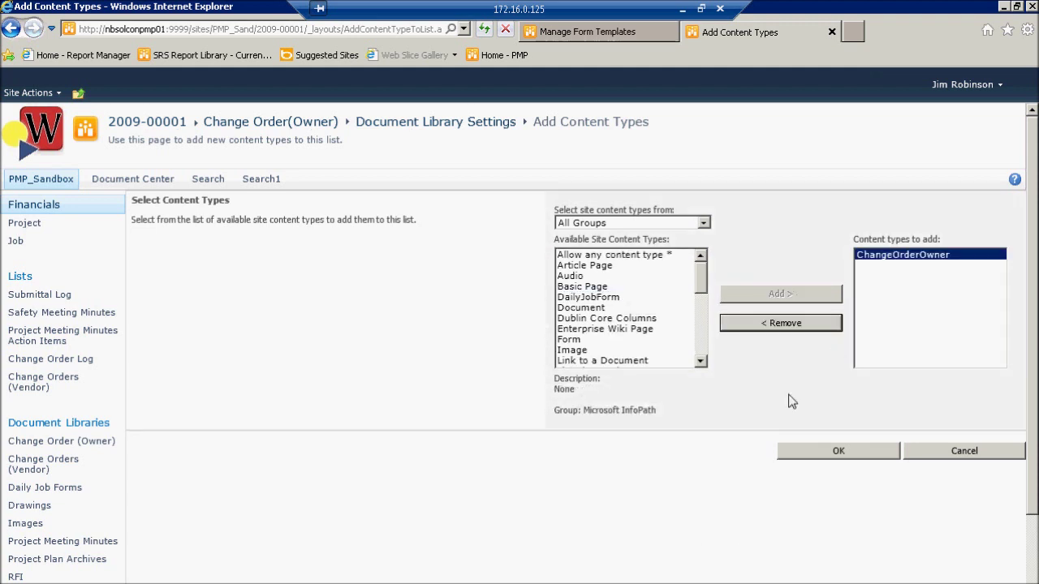
pyautogui.click(854, 454)
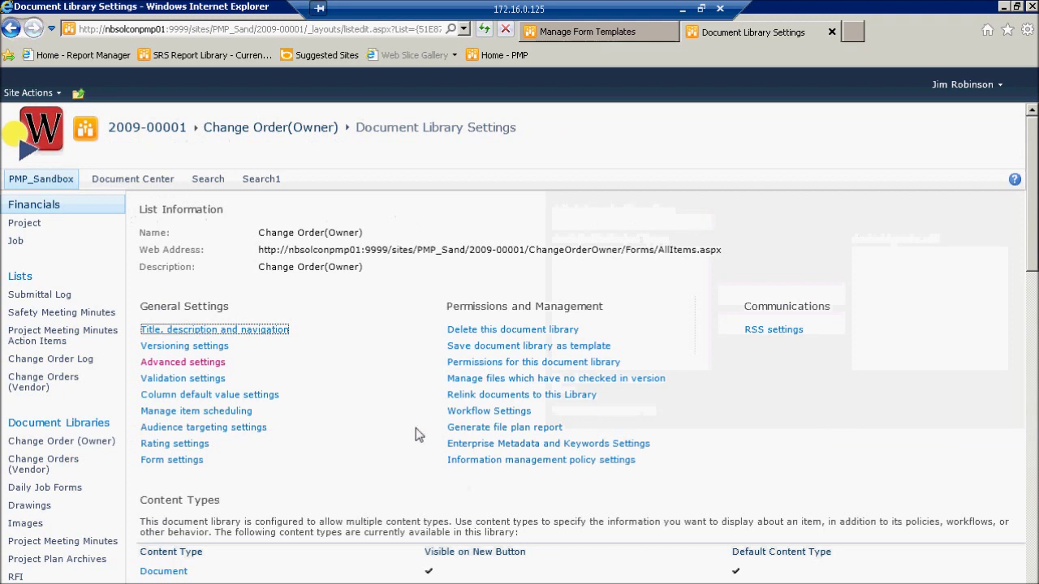
# Step: Review the Content Types and Columns sections, then go to the Change Order (Owner) library
pyautogui.scroll(-3, 477, 431)
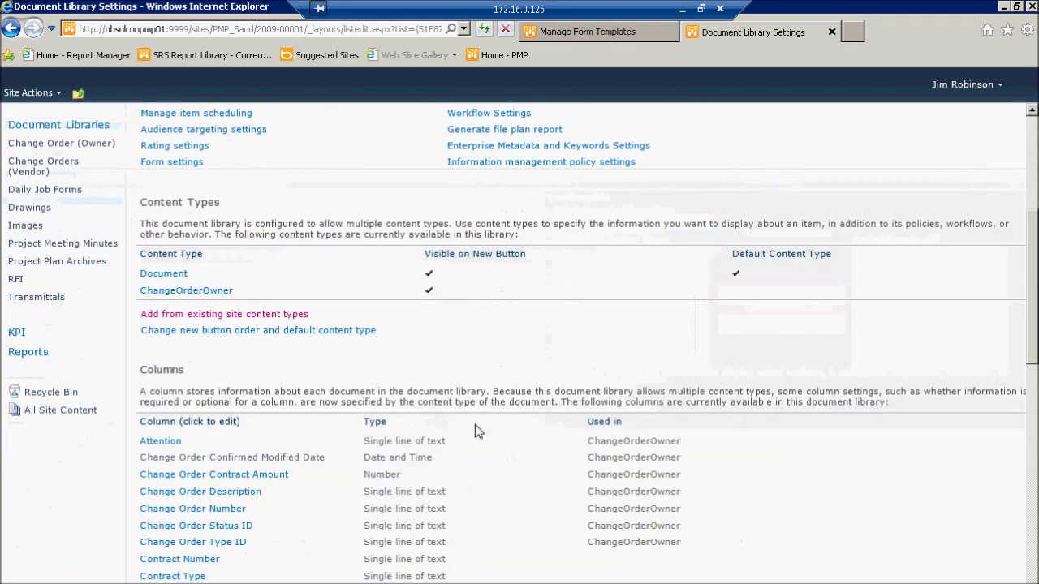
pyautogui.scroll(-7, 477, 431)
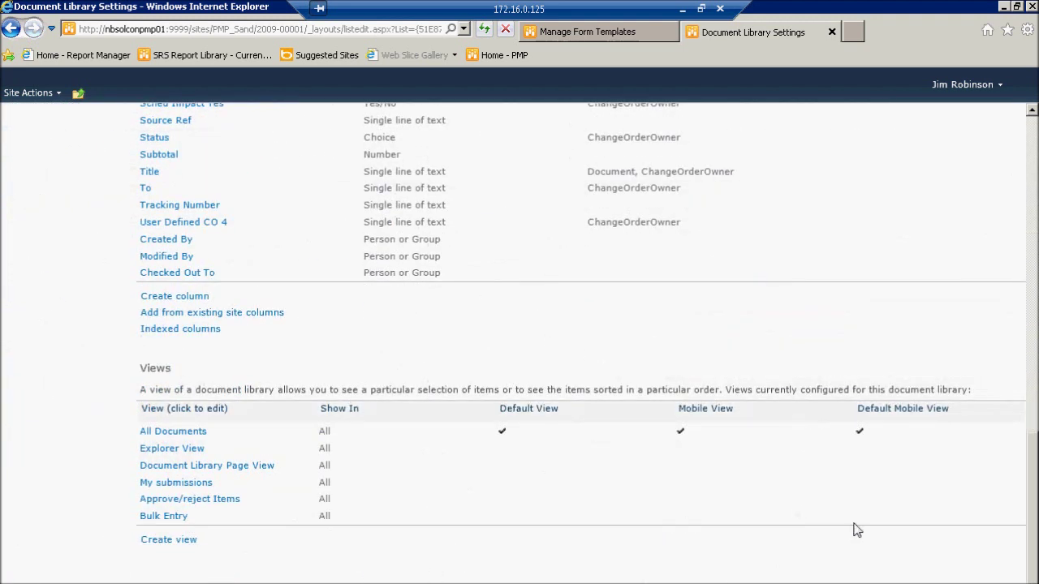
pyautogui.moveTo(1031, 487); pyautogui.dragTo(1024, 151)
pyautogui.scroll(1, 1024, 151)
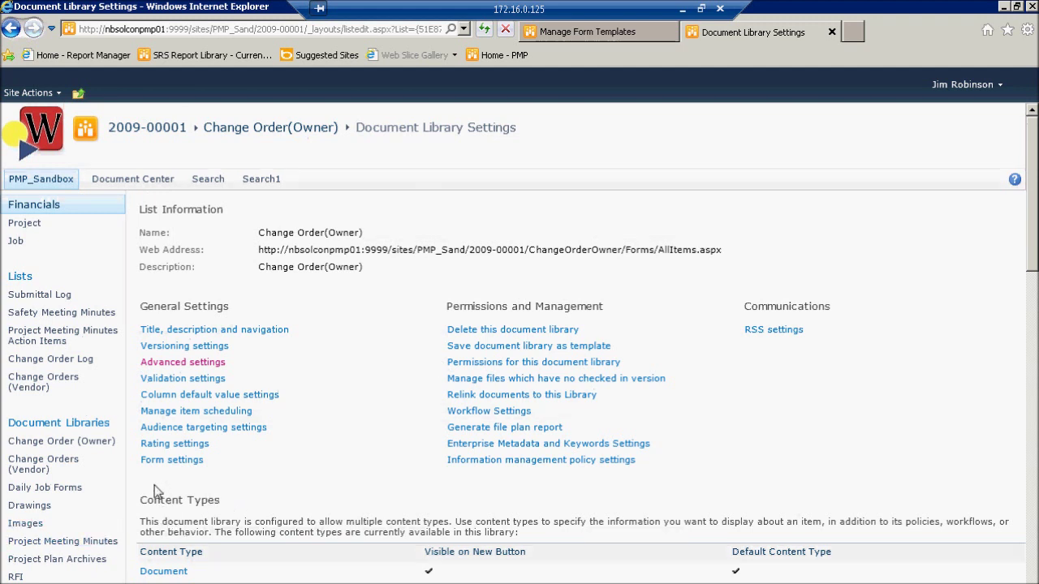
pyautogui.click(62, 443)
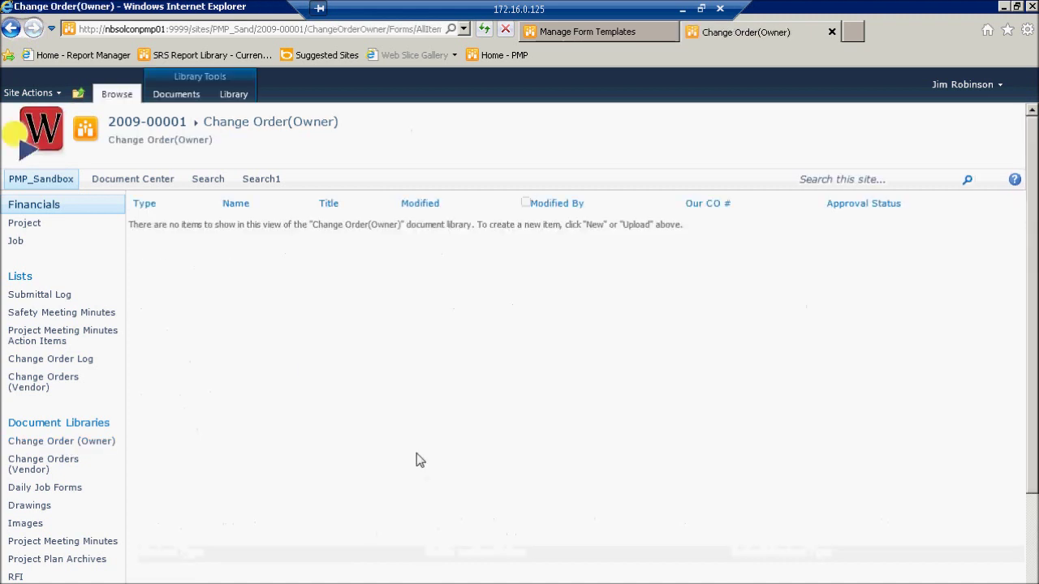
pyautogui.click(188, 96)
pyautogui.click(50, 154)
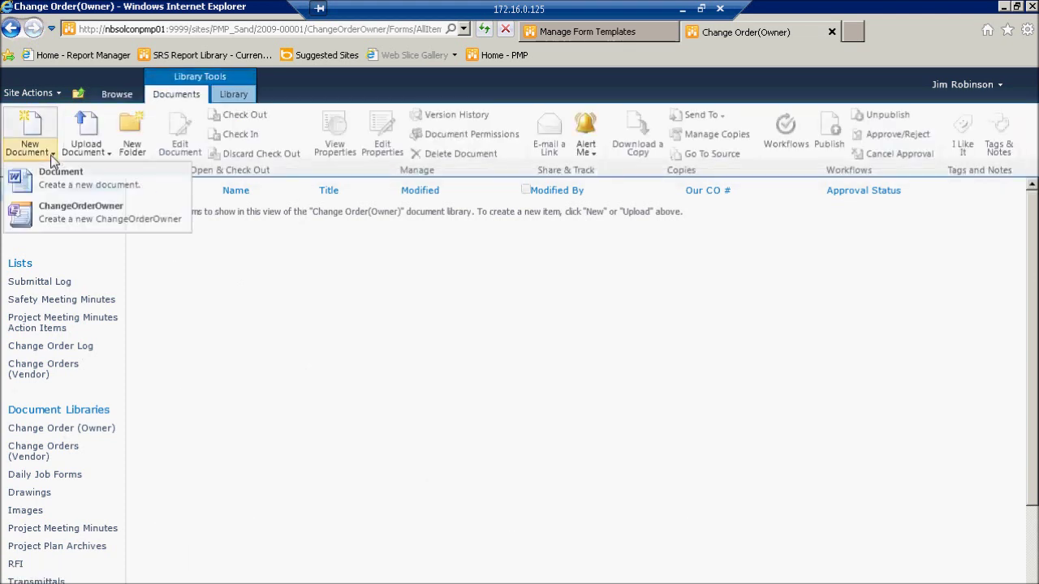
pyautogui.click(128, 228)
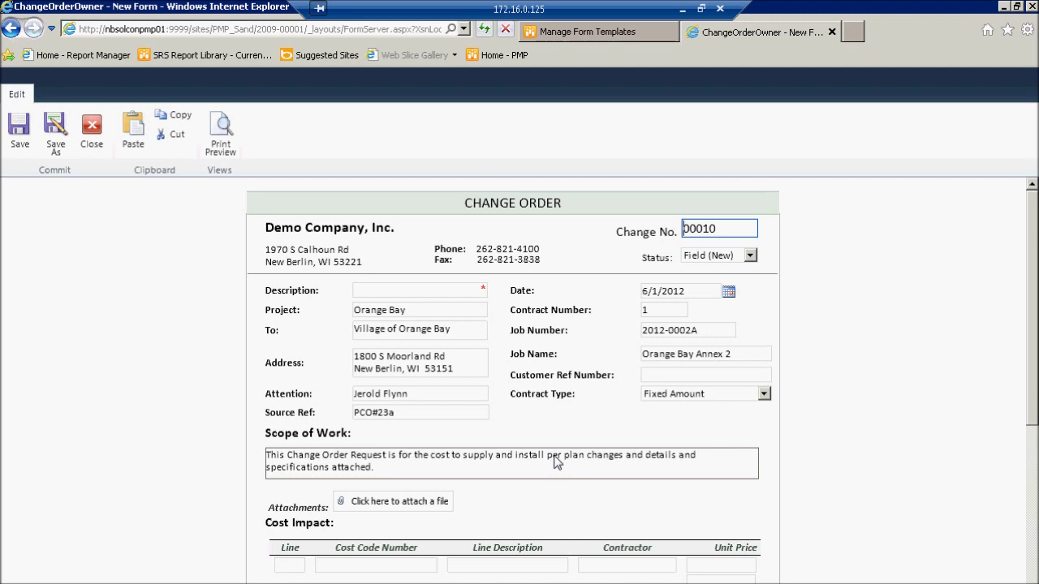
pyautogui.click(11, 28)
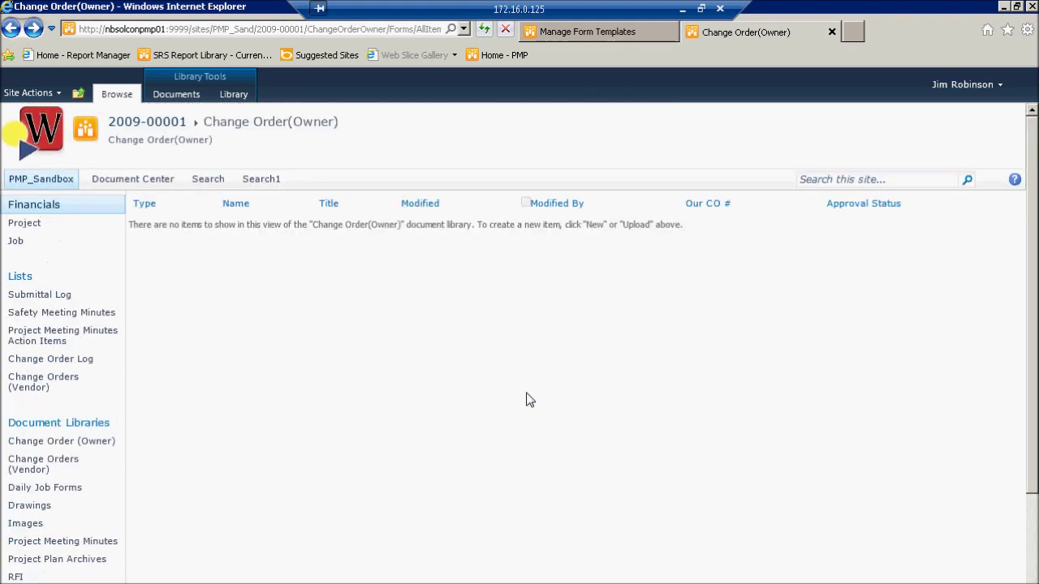
# Step: Check the library's existing views, then start creating a new view
pyautogui.click(233, 96)
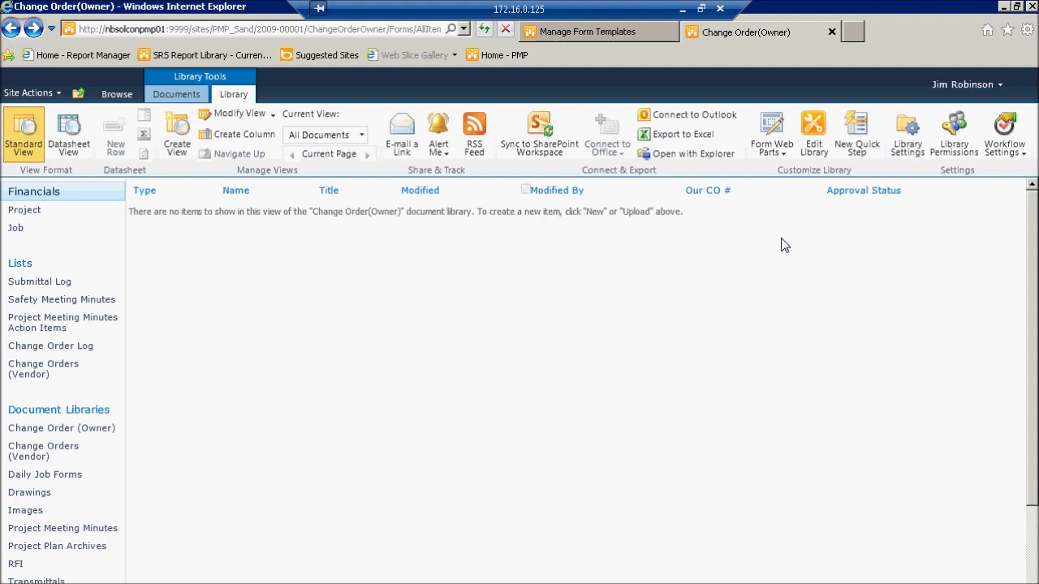
pyautogui.click(361, 137)
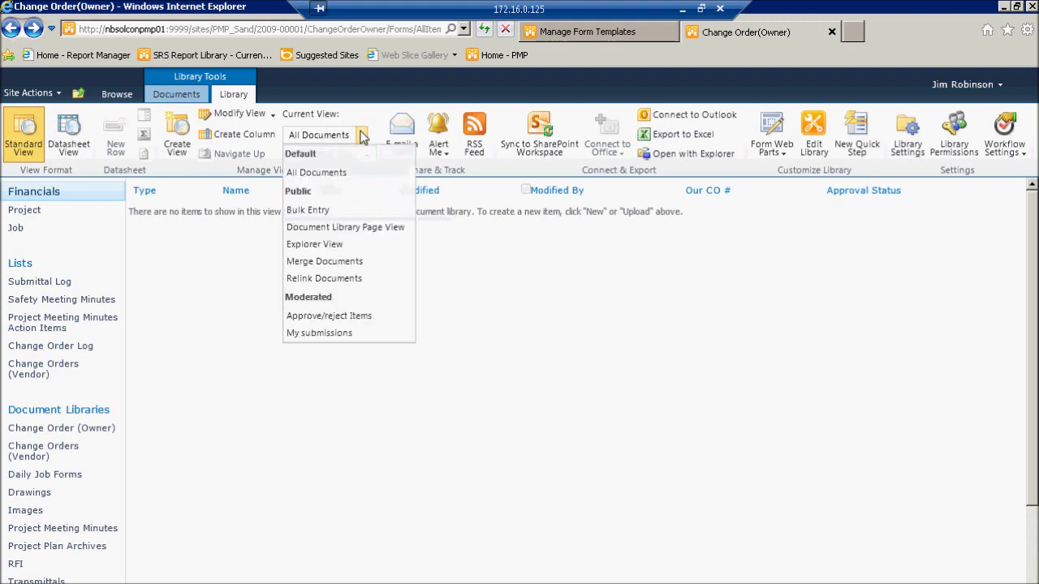
pyautogui.click(174, 140)
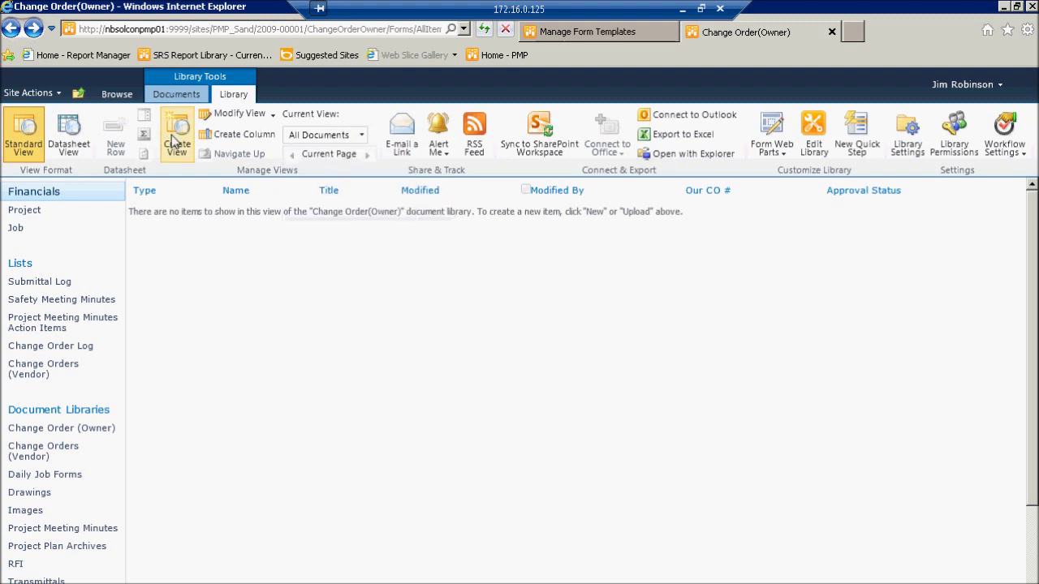
pyautogui.click(173, 140)
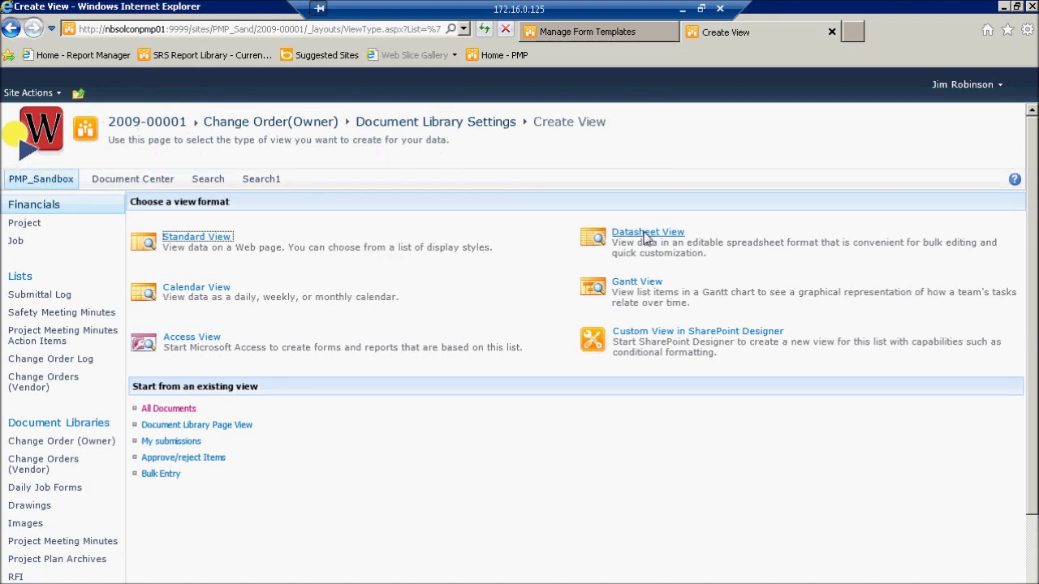
# Step: Create a Standard View and review its Columns list for CostCodeCount, Job Number and Markup 3 Description
pyautogui.click(195, 237)
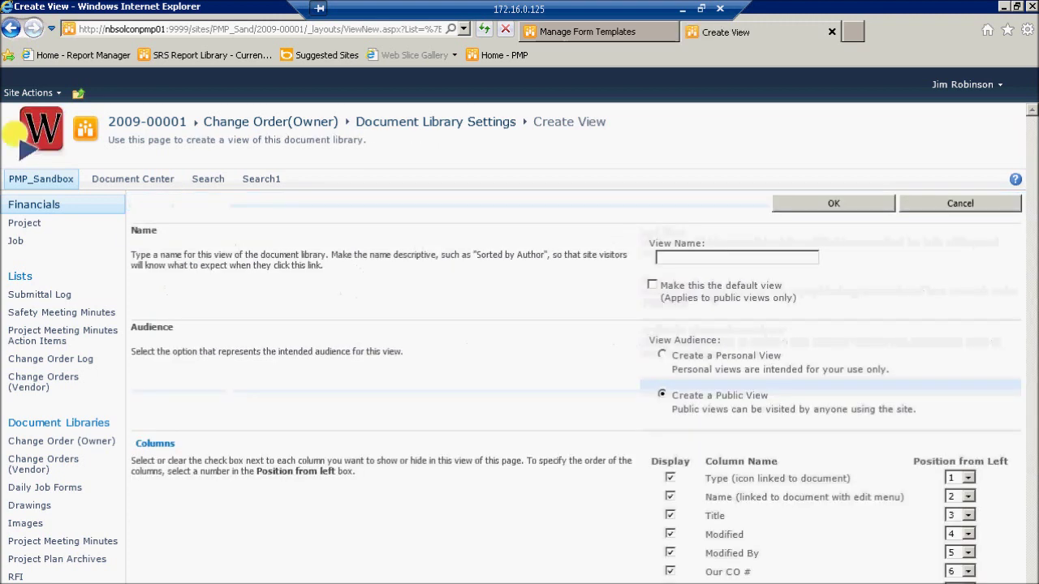
pyautogui.scroll(-6, 377, 415)
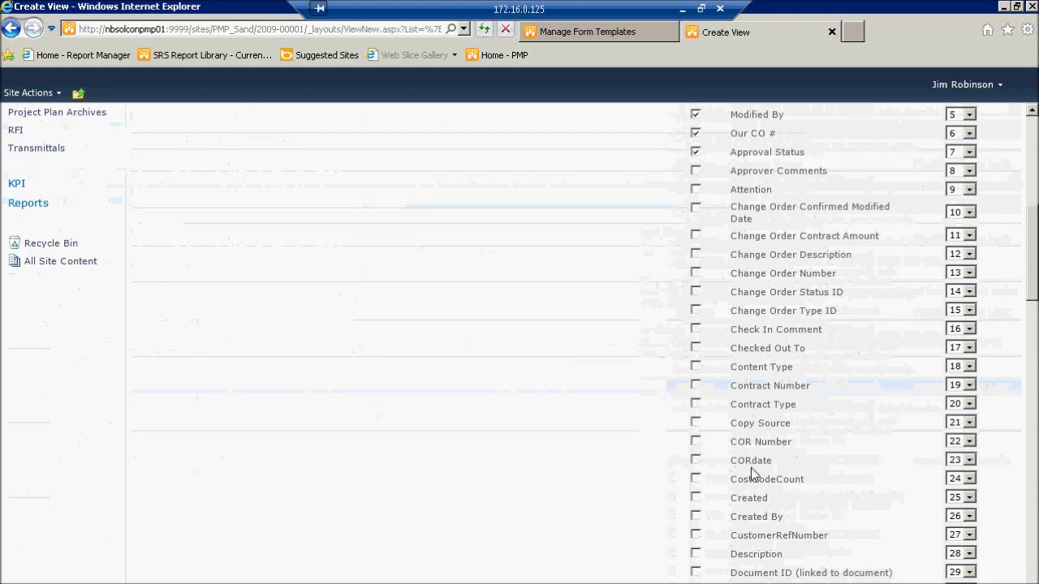
pyautogui.scroll(-8, 751, 475)
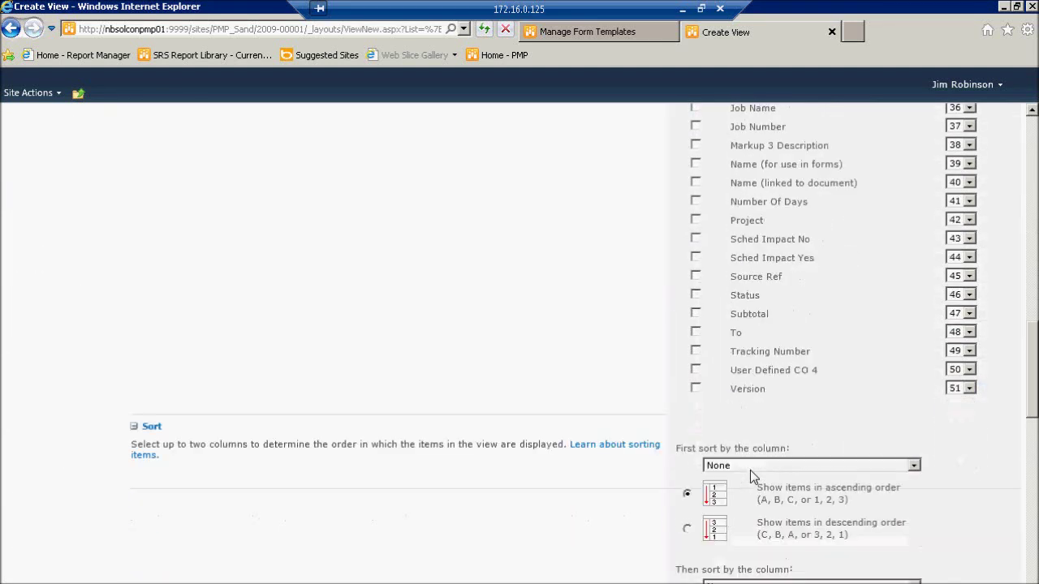
pyautogui.scroll(2, 749, 469)
pyautogui.scroll(8, 742, 458)
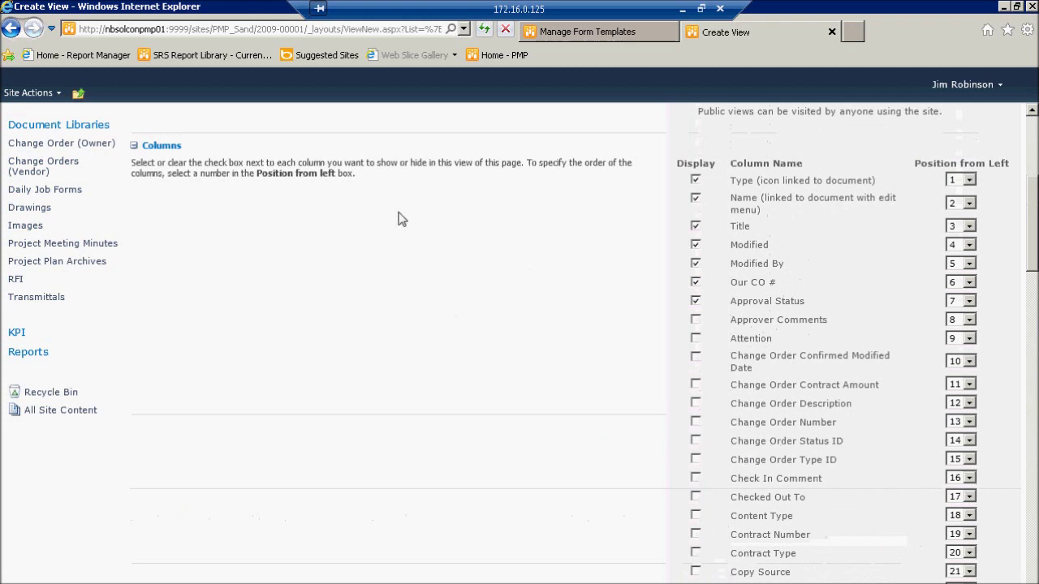
pyautogui.scroll(-3, 479, 323)
pyautogui.scroll(-7, 479, 323)
pyautogui.scroll(-8, 478, 323)
pyautogui.scroll(-7, 477, 335)
pyautogui.scroll(12, 477, 331)
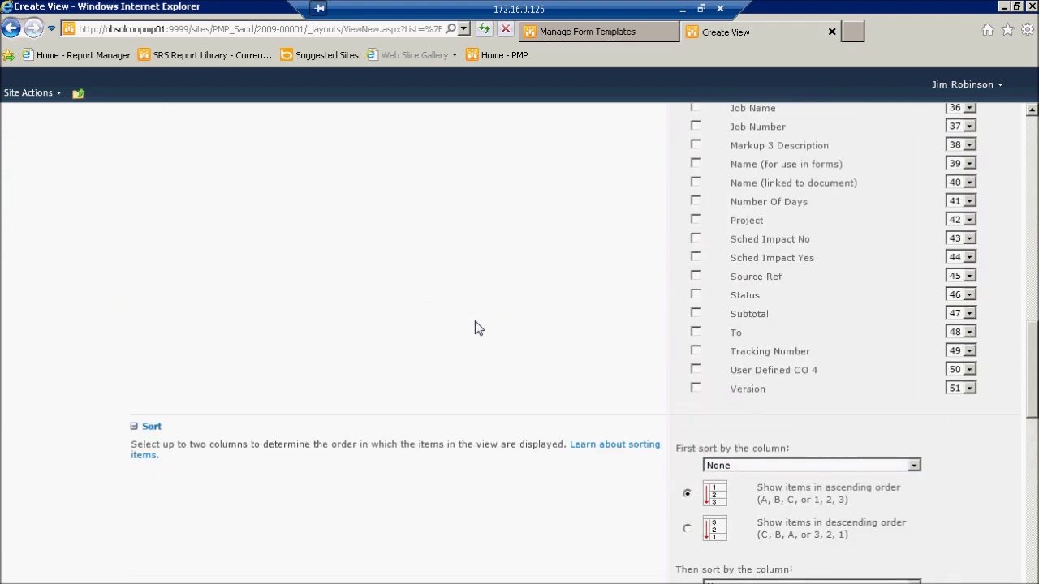
pyautogui.scroll(3, 478, 324)
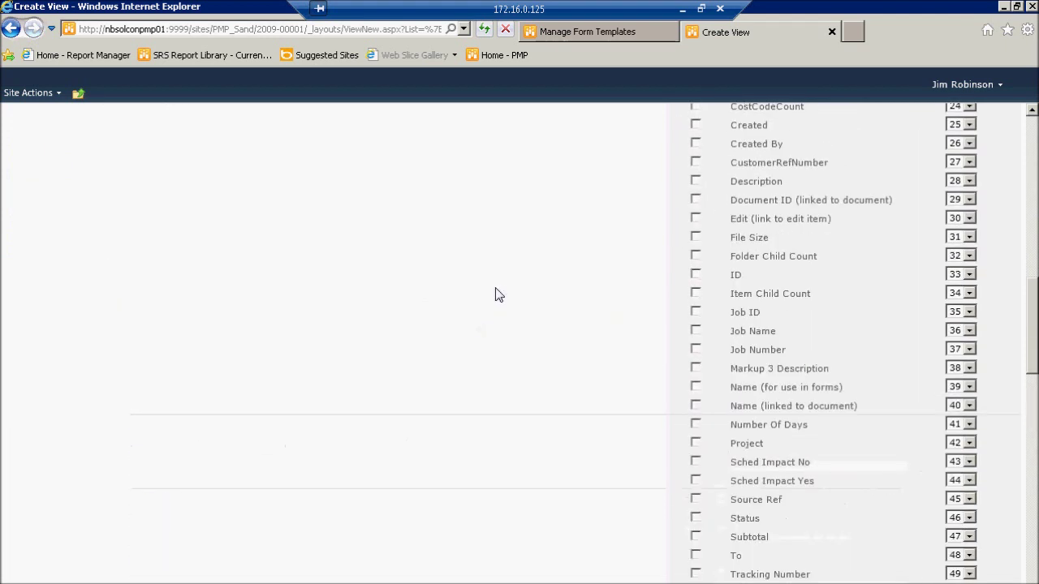